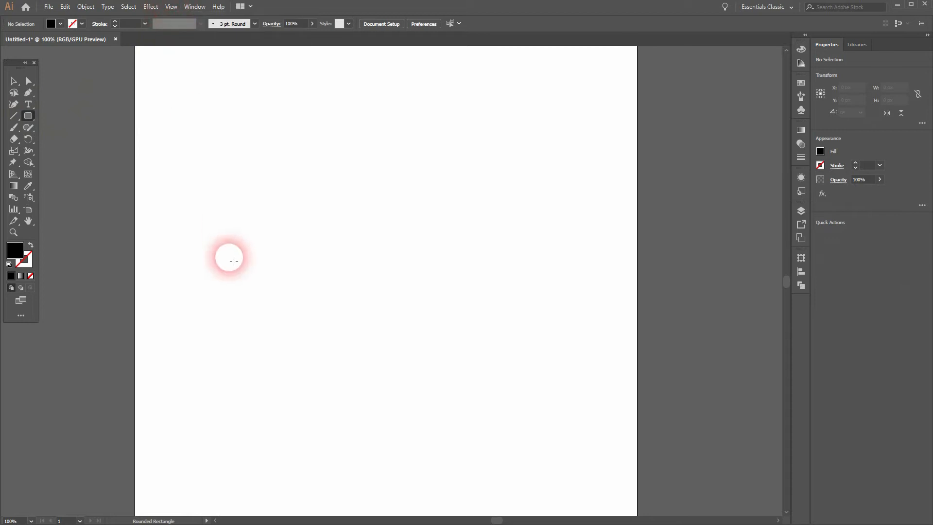
- Draw a black rounded rectangle about 681 by 321 px and centre it horizontally on the artboard
{"action": "left_click_drag", "start_coordinate": [192, 200], "coordinate": [516, 329]}
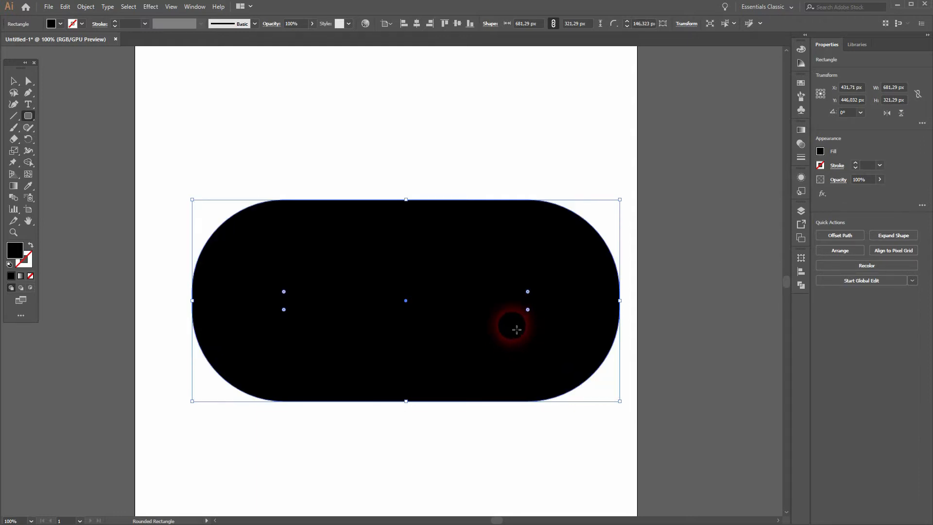
{"action": "left_click", "coordinate": [417, 27]}
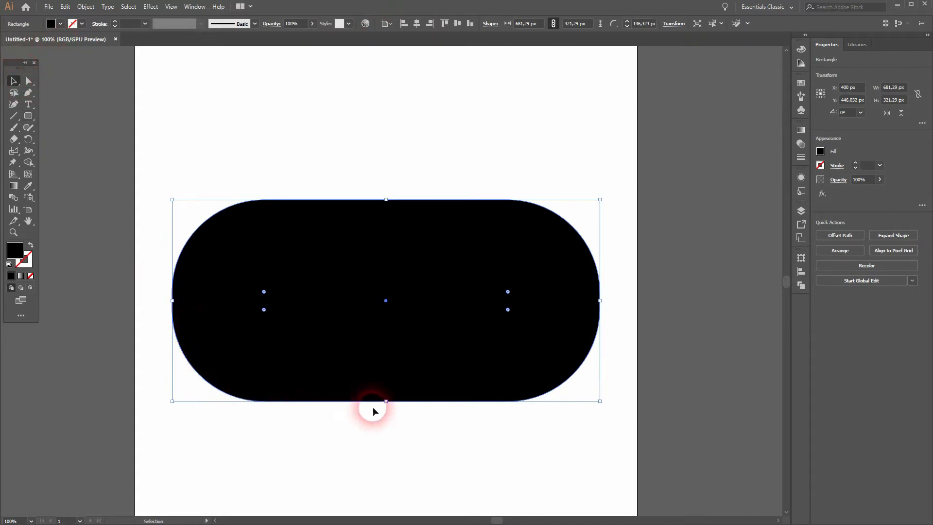
{"action": "left_click", "coordinate": [435, 450]}
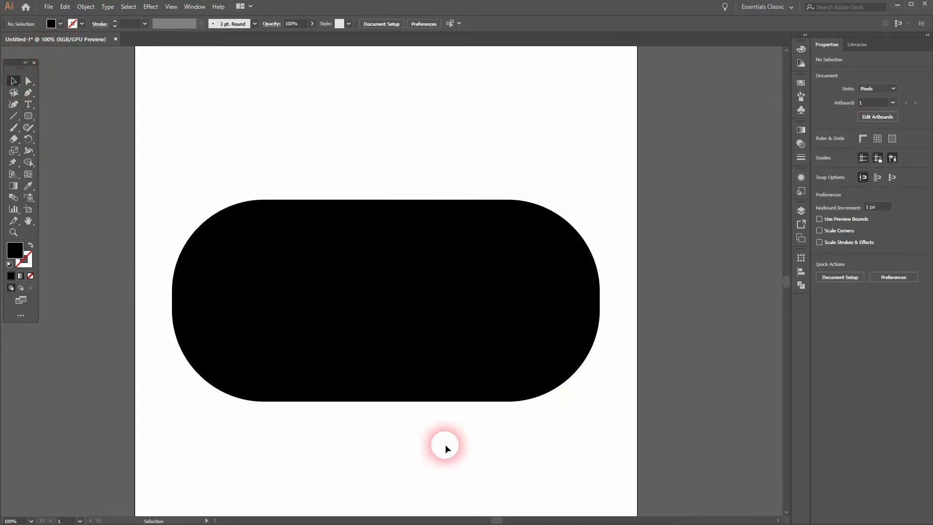
- Draw a circle about 499 px in diameter over the rounded rectangle and centre it horizontally on the artboard
{"action": "left_click_drag", "start_coordinate": [29, 116], "coordinate": [83, 141]}
{"action": "left_click_drag", "start_coordinate": [263, 154], "coordinate": [574, 379]}
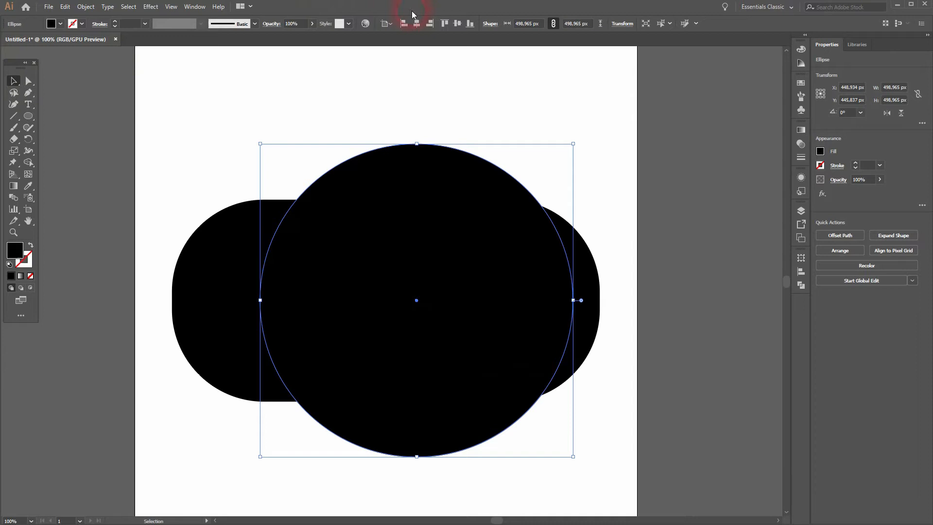
{"action": "left_click", "coordinate": [422, 24]}
- Move the circle up in outline view and scale it from its centre to the rounded rectangle's width, 681.29 px
{"action": "left_click_drag", "start_coordinate": [397, 265], "coordinate": [403, 204]}
{"action": "key", "text": "ctrl+y"}
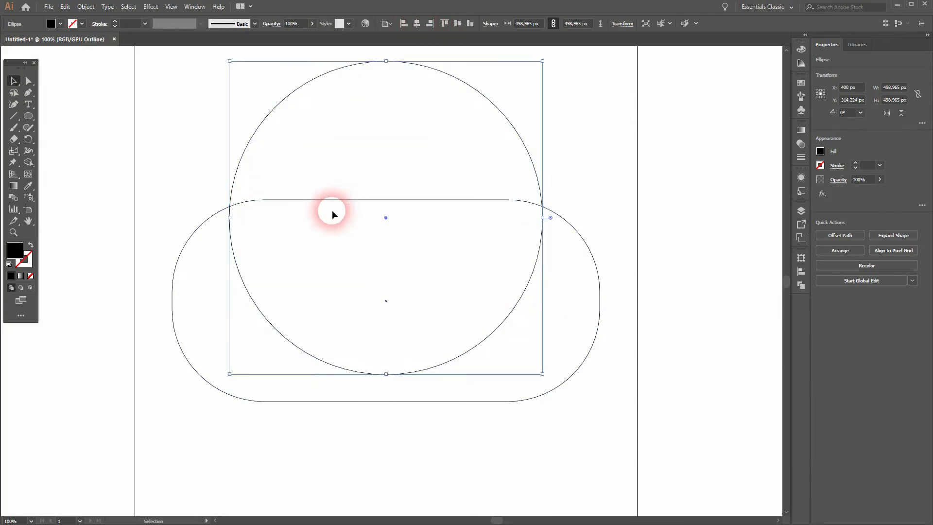
{"action": "scroll", "coordinate": [331, 210], "scroll_direction": "down", "scroll_amount": 1}
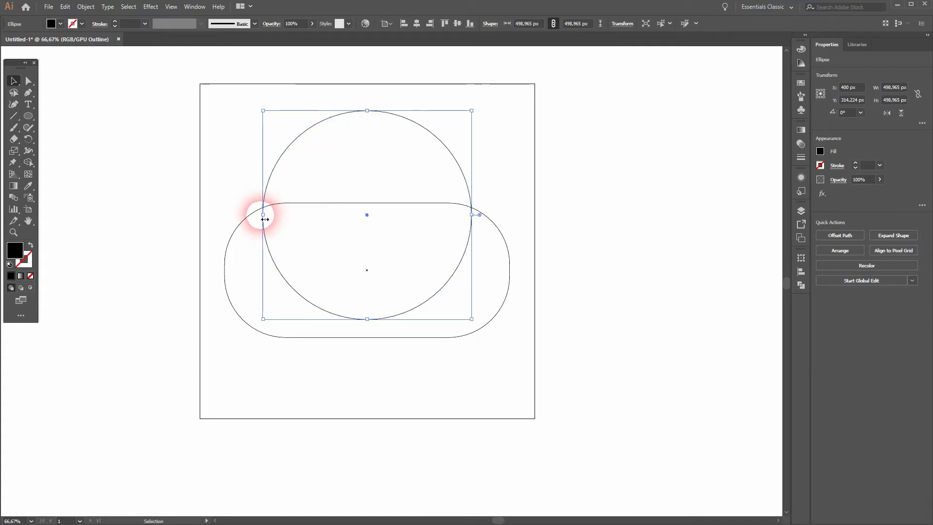
{"action": "left_click_drag", "start_coordinate": [263, 215], "coordinate": [224, 215]}
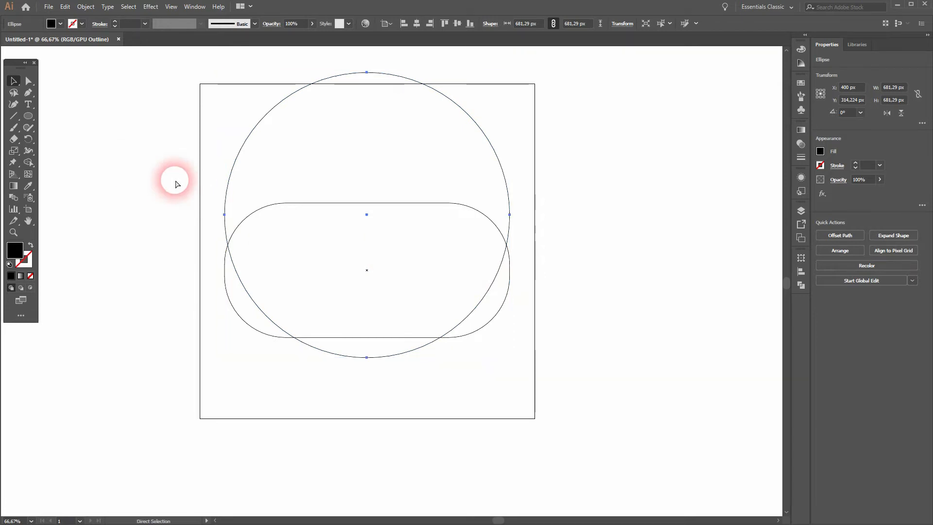
- Nudge the circle straight down over the rounded rectangle to a Y position of about 375 px
{"action": "key", "text": "ctrl+y"}
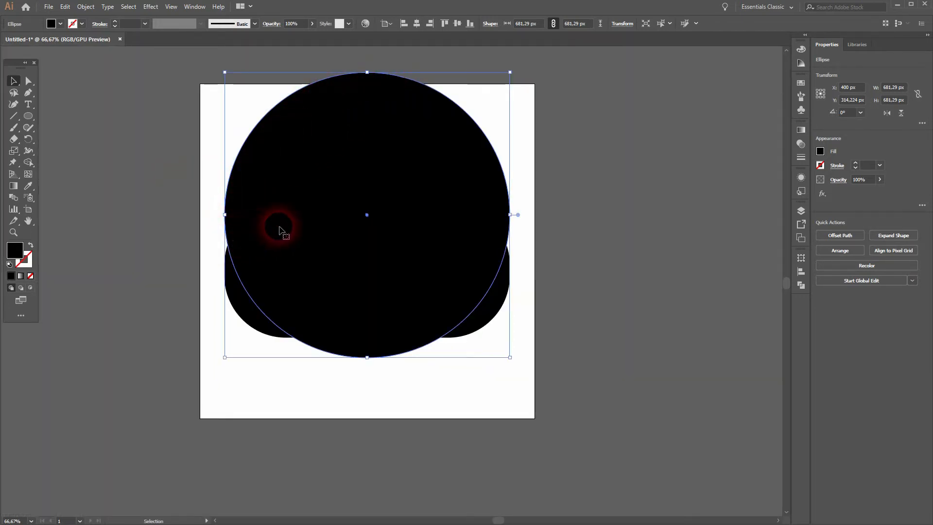
{"action": "key", "text": "ctrl+y"}
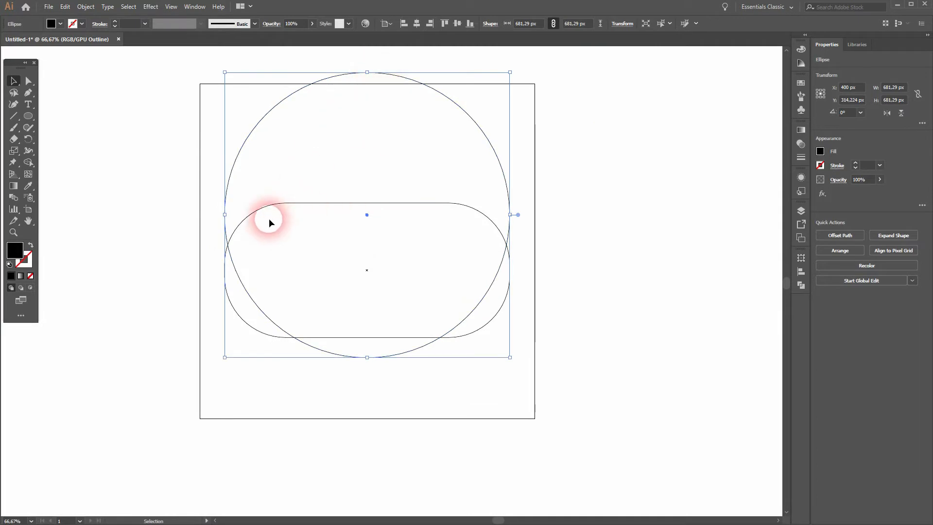
{"action": "key", "text": "Down"}
{"action": "key", "text": "Down"}
{"action": "key", "text": "Down"}
{"action": "key", "text": "Down"}
{"action": "key", "text": "Down"}
{"action": "key", "text": "Down"}
{"action": "key", "text": "Down"}
{"action": "key", "text": "Down"}
{"action": "key", "text": "Down"}
{"action": "key", "text": "Down"}
{"action": "key", "text": "Down"}
{"action": "key", "text": "Down"}
{"action": "key", "text": "Down"}
{"action": "key", "text": "Down"}
{"action": "key", "text": "Down"}
{"action": "key", "text": "Down"}
{"action": "key", "text": "Down"}
{"action": "key", "text": "Down"}
{"action": "key", "text": "Down"}
{"action": "key", "text": "Down"}
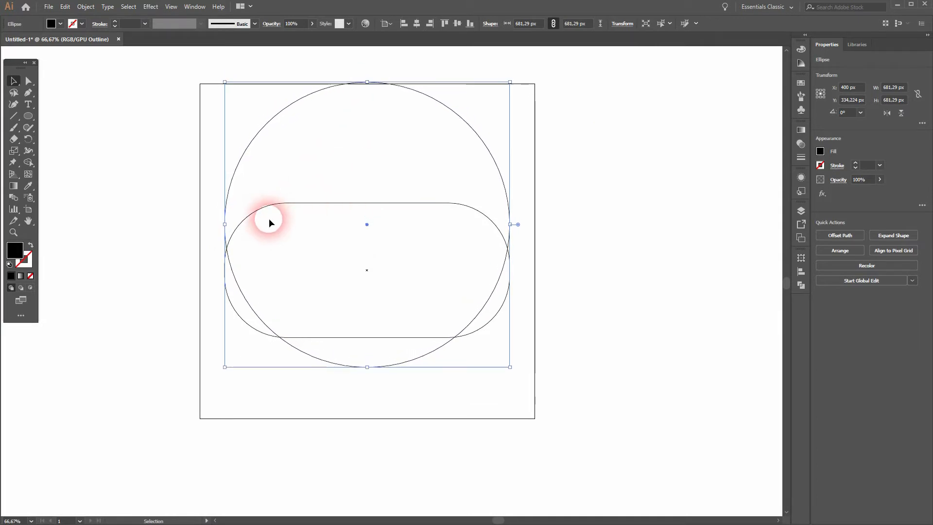
{"action": "key", "text": "Down"}
{"action": "key", "text": "Down"}
{"action": "key", "text": "Down"}
{"action": "key", "text": "Down"}
{"action": "key", "text": "Down"}
{"action": "key", "text": "Down"}
{"action": "key", "text": "Down"}
{"action": "key", "text": "Down"}
{"action": "key", "text": "Down"}
{"action": "key", "text": "Down"}
{"action": "key", "text": "Down"}
{"action": "key", "text": "Down"}
{"action": "key", "text": "Down"}
{"action": "key", "text": "Down"}
{"action": "key", "text": "Down"}
{"action": "key", "text": "Down"}
{"action": "key", "text": "Down"}
{"action": "key", "text": "Down"}
{"action": "key", "text": "Down"}
{"action": "key", "text": "Down"}
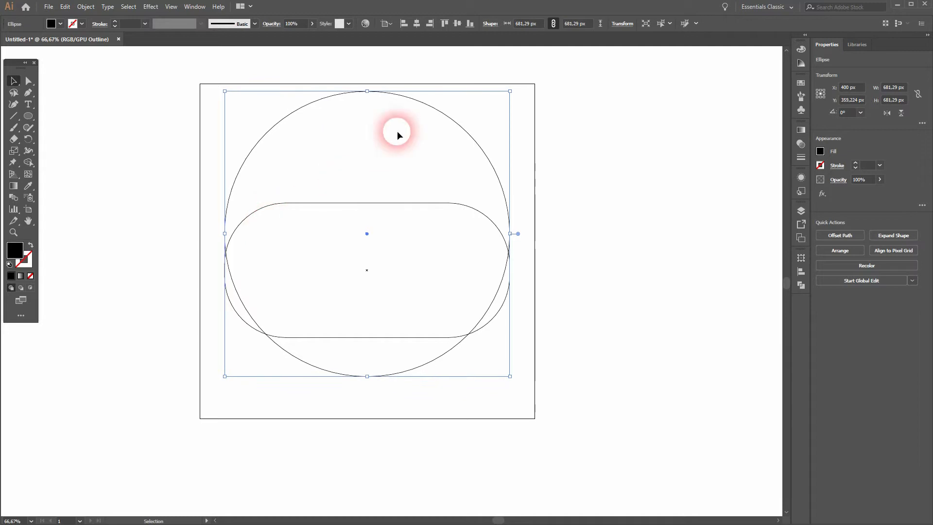
{"action": "key", "text": "Down"}
{"action": "key", "text": "Down"}
{"action": "key", "text": "Down"}
{"action": "key", "text": "Down"}
{"action": "key", "text": "Down"}
{"action": "key", "text": "Down"}
{"action": "key", "text": "Down"}
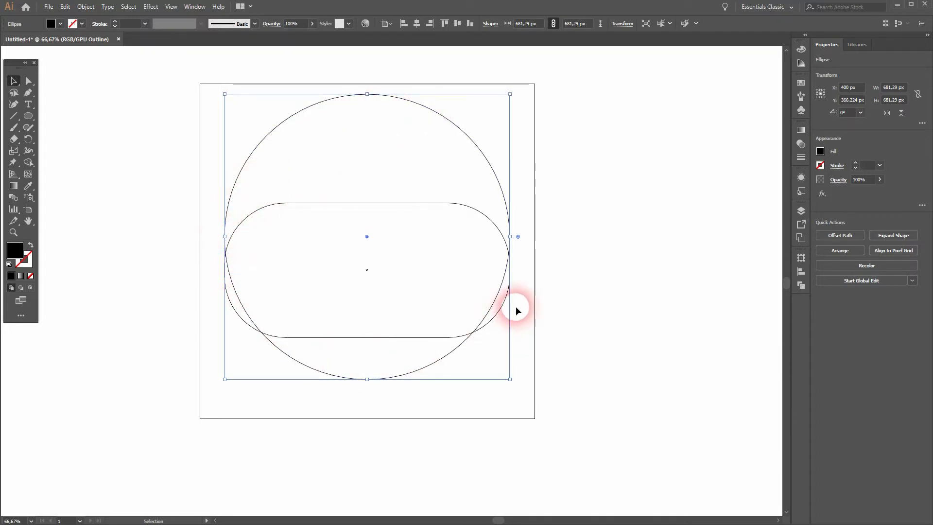
{"action": "key", "text": "Down"}
{"action": "key", "text": "Down"}
{"action": "key", "text": "Down"}
{"action": "key", "text": "Down"}
{"action": "key", "text": "Down"}
{"action": "key", "text": "Down"}
{"action": "key", "text": "Down"}
{"action": "key", "text": "Down"}
{"action": "key", "text": "Down"}
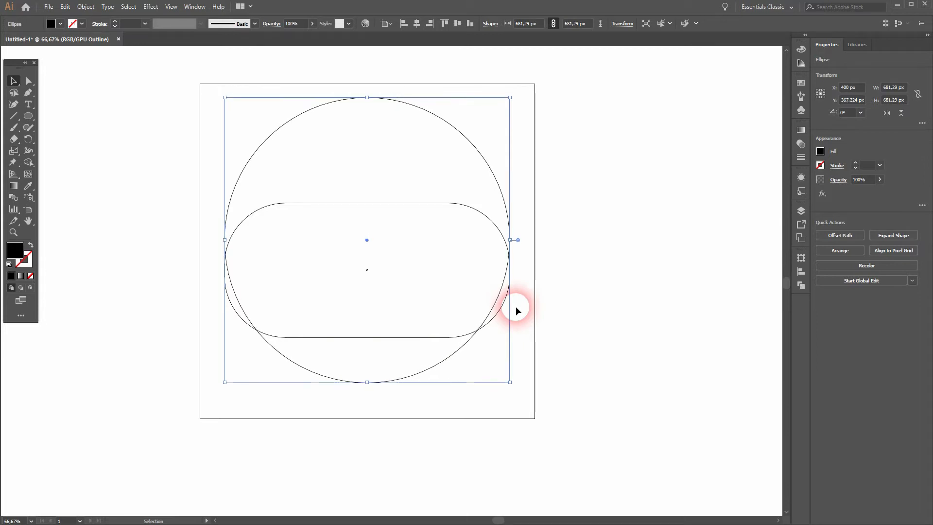
{"action": "key", "text": "ctrl+y"}
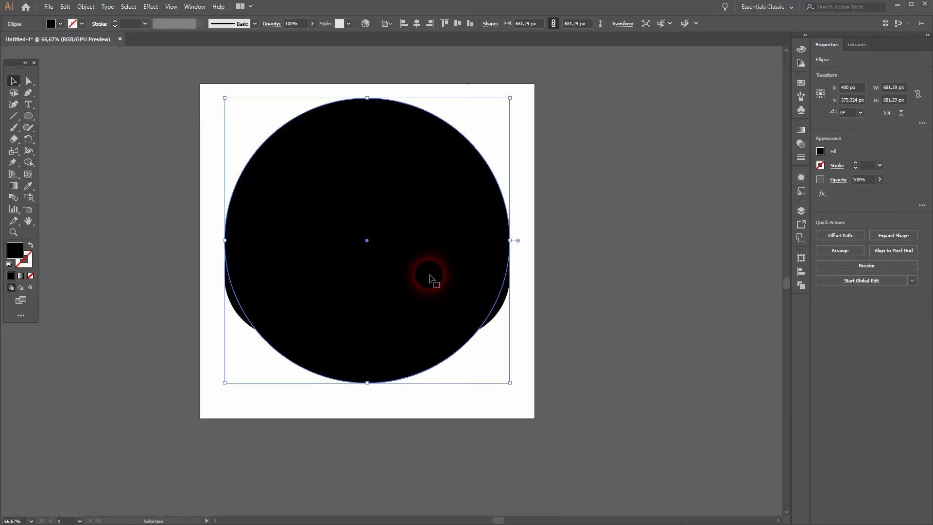
- Draw a closed four-point Pen path bridging the circle's side anchors and the rounded rectangle's lower side anchors
{"action": "left_click", "coordinate": [208, 348]}
{"action": "scroll", "coordinate": [238, 254], "scroll_direction": "up", "scroll_amount": 2}
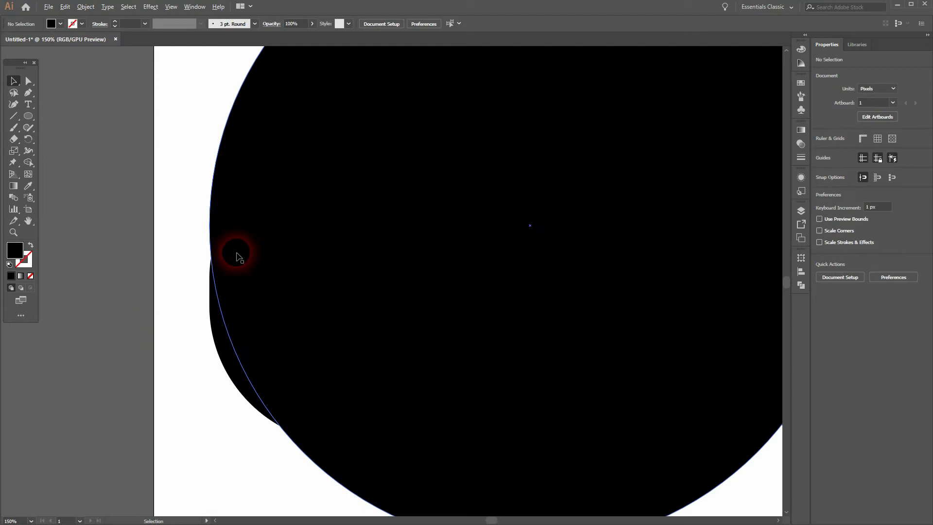
{"action": "key", "text": "ctrl+y"}
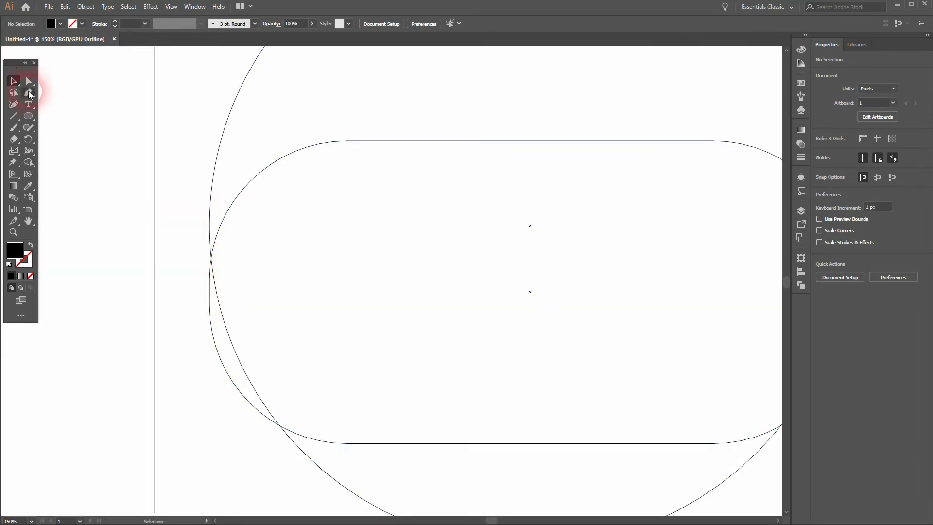
{"action": "left_click_drag", "start_coordinate": [25, 96], "coordinate": [58, 97]}
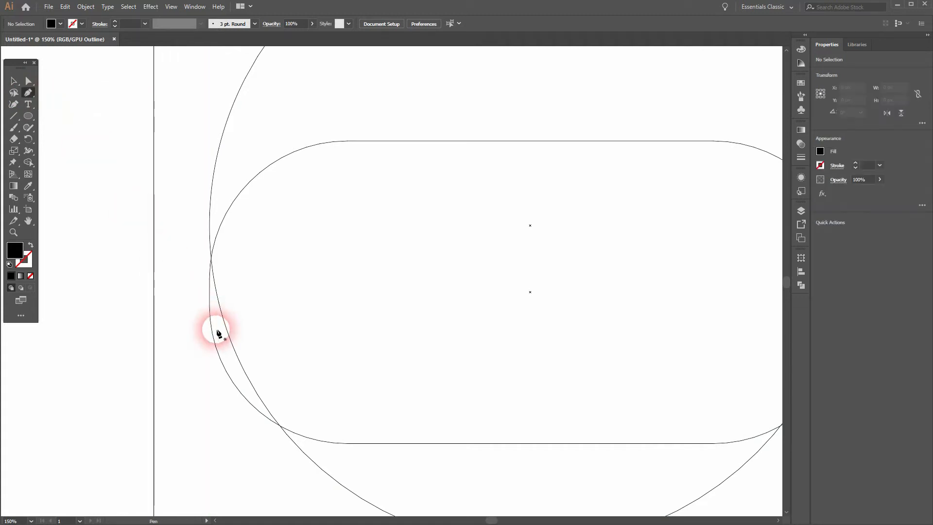
{"action": "left_click", "coordinate": [209, 306]}
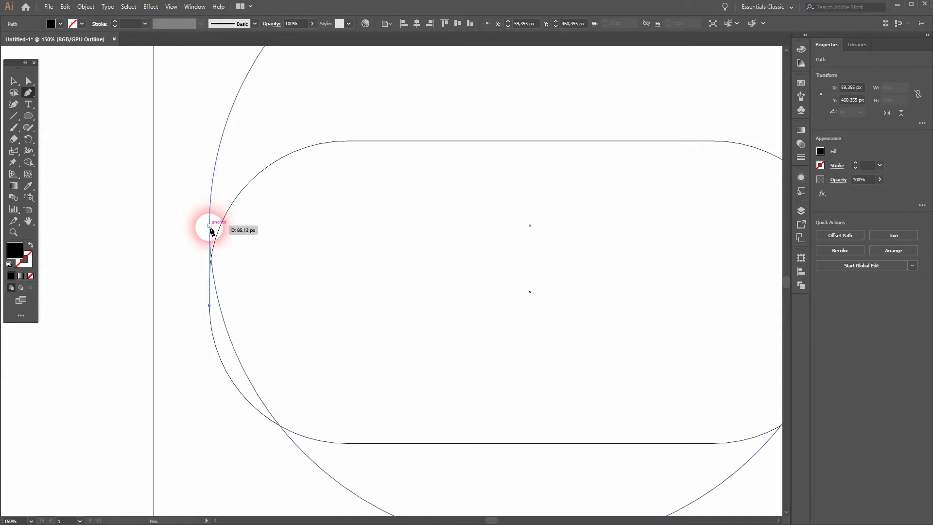
{"action": "left_click", "coordinate": [211, 227]}
{"action": "left_click_drag", "start_coordinate": [528, 220], "coordinate": [193, 307]}
{"action": "left_click", "coordinate": [27, 81]}
{"action": "left_click", "coordinate": [134, 227]}
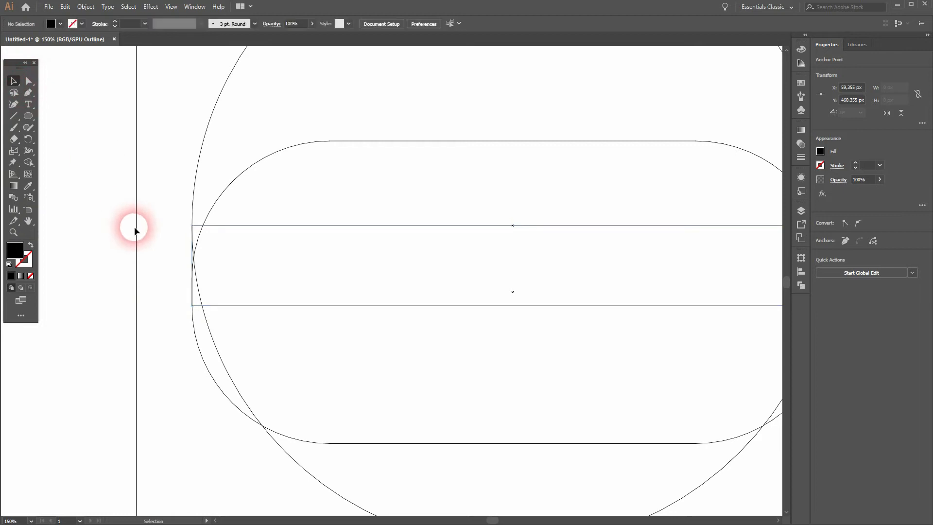
- Merge the overlapping shapes with Shape Builder in a light grey fill and remove the circle segment below the rounded rectangle
{"action": "key", "text": "ctrl+y"}
{"action": "key", "text": "ctrl+0"}
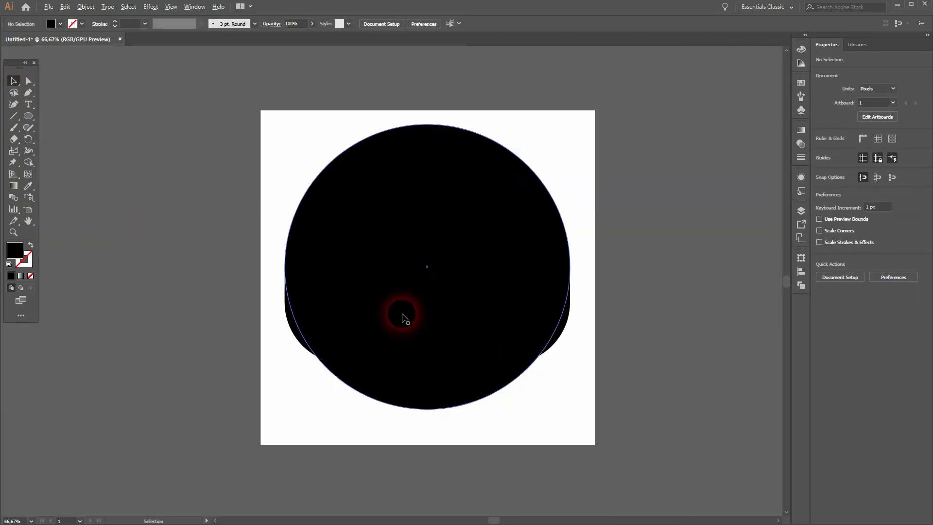
{"action": "left_click_drag", "start_coordinate": [364, 275], "coordinate": [380, 294]}
{"action": "left_click_drag", "start_coordinate": [274, 140], "coordinate": [657, 447]}
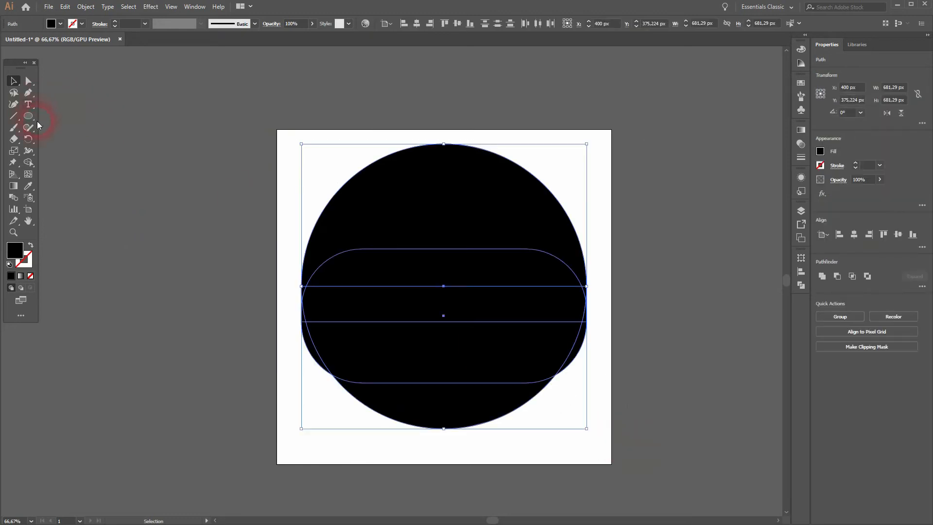
{"action": "left_click_drag", "start_coordinate": [30, 162], "coordinate": [68, 163]}
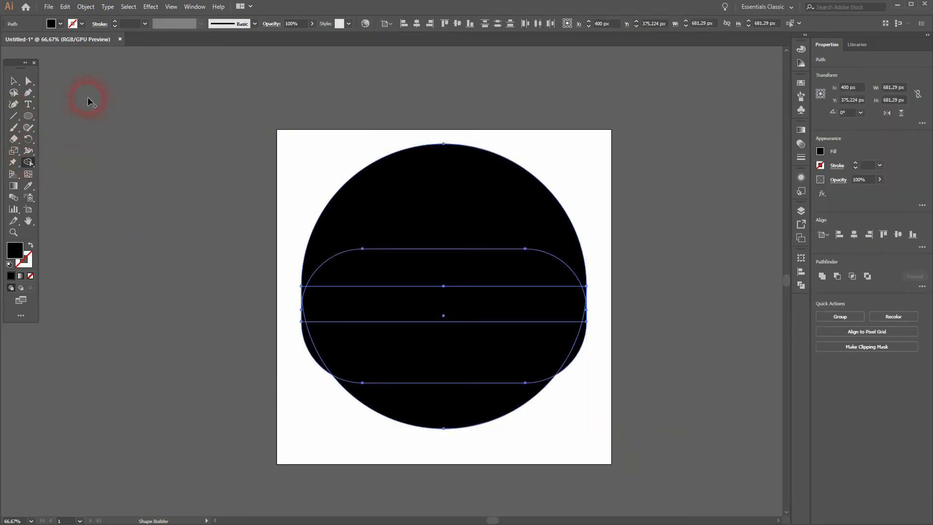
{"action": "left_click", "coordinate": [60, 24]}
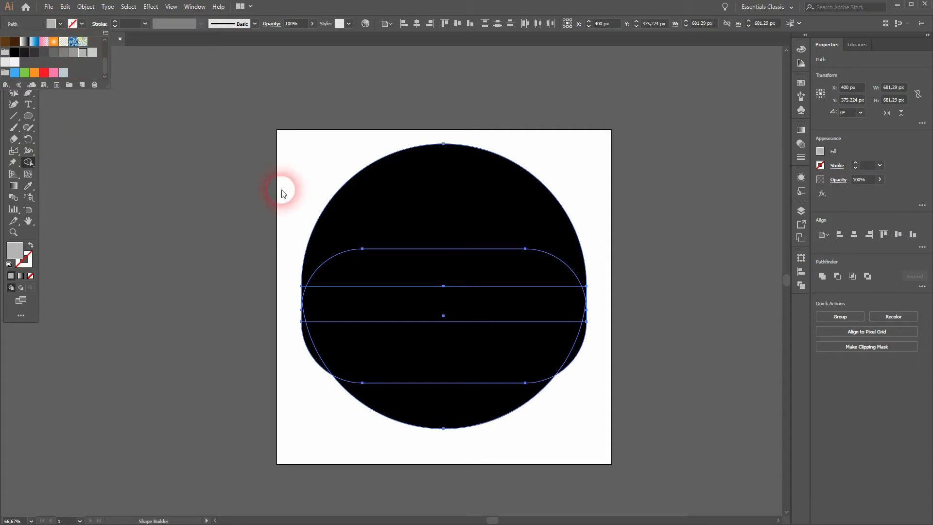
{"action": "left_click", "coordinate": [284, 194]}
{"action": "mouse_move", "coordinate": [422, 202]}
{"action": "left_mouse_down"}
{"action": "mouse_move", "coordinate": [319, 271]}
{"action": "mouse_move", "coordinate": [308, 296]}
{"action": "mouse_move", "coordinate": [306, 330]}
{"action": "mouse_move", "coordinate": [407, 361]}
{"action": "left_mouse_up"}
{"action": "mouse_move", "coordinate": [490, 341]}
{"action": "left_mouse_down"}
{"action": "mouse_move", "coordinate": [577, 281]}
{"action": "mouse_move", "coordinate": [588, 308]}
{"action": "mouse_move", "coordinate": [582, 334]}
{"action": "left_mouse_up"}
{"action": "left_click", "coordinate": [431, 416], "text": "alt"}
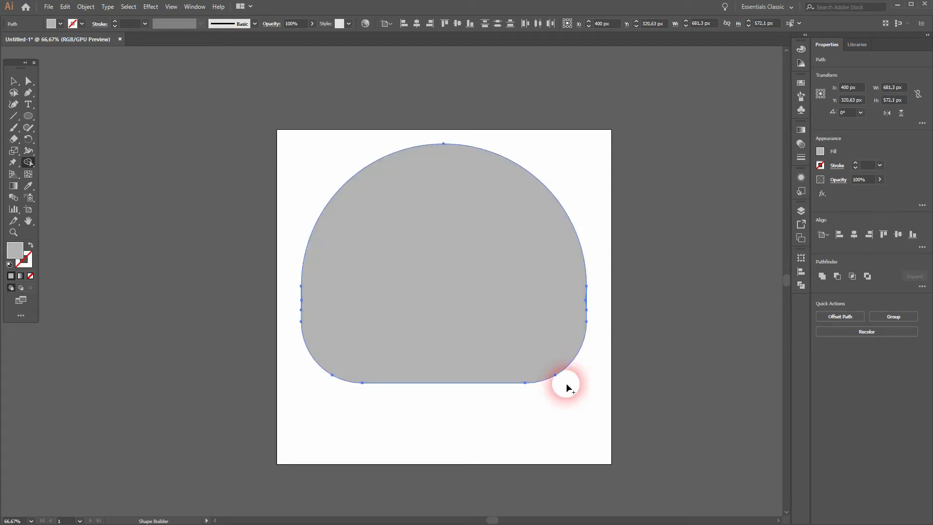
- Merge the leftover black slivers on both sides into the grey shape with Shape Builder, then deselect it
{"action": "scroll", "coordinate": [310, 304], "scroll_direction": "up", "scroll_amount": 3}
{"action": "left_click_drag", "start_coordinate": [307, 279], "coordinate": [297, 304]}
{"action": "key", "text": "ctrl+0"}
{"action": "scroll", "coordinate": [596, 272], "scroll_direction": "up", "scroll_amount": 10}
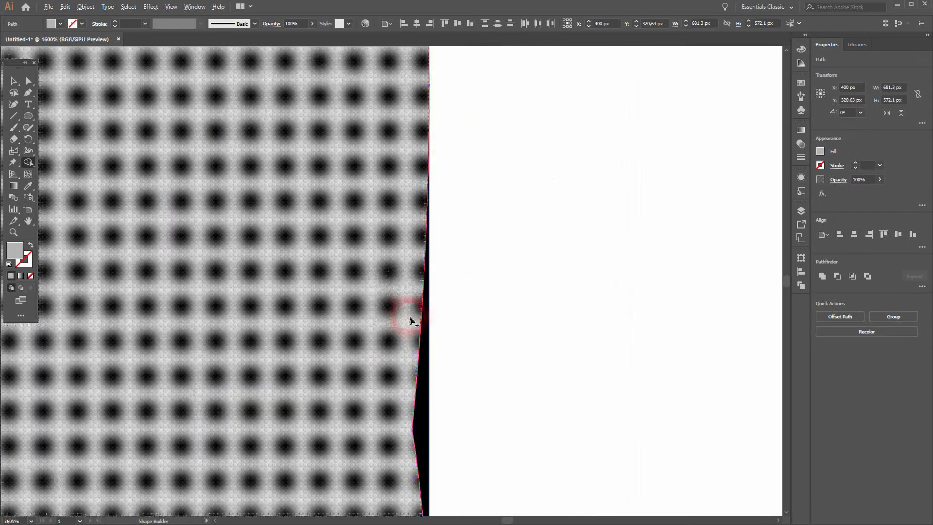
{"action": "left_click_drag", "start_coordinate": [410, 321], "coordinate": [421, 342]}
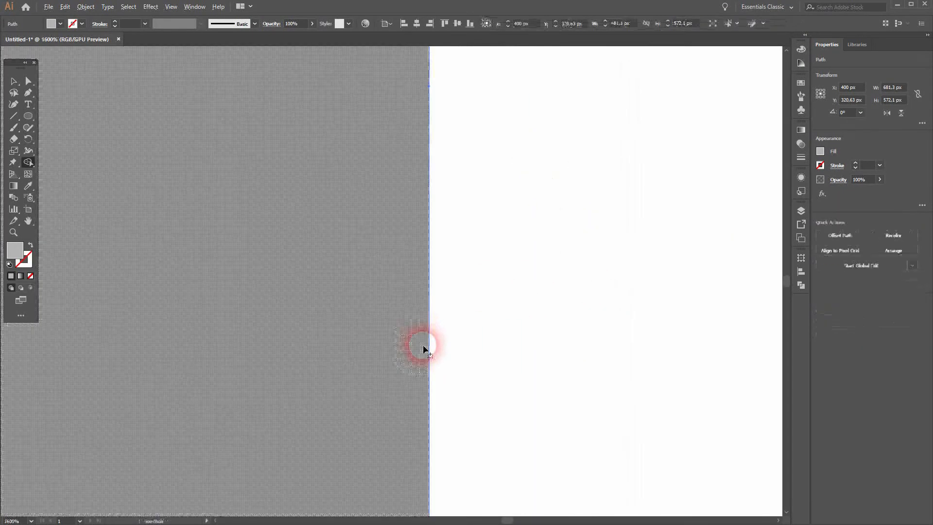
{"action": "key", "text": "ctrl+0"}
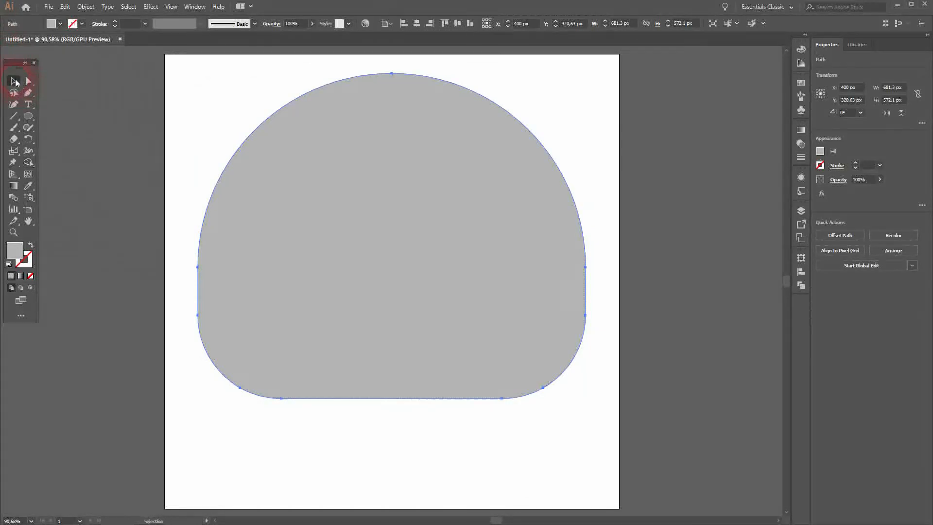
{"action": "left_click", "coordinate": [157, 166]}
- Draw a rounded rectangle about 104 by 184 px as the first tooth, overlapping the left part of the head's lower edge
{"action": "scroll", "coordinate": [333, 248], "scroll_direction": "down", "scroll_amount": 1}
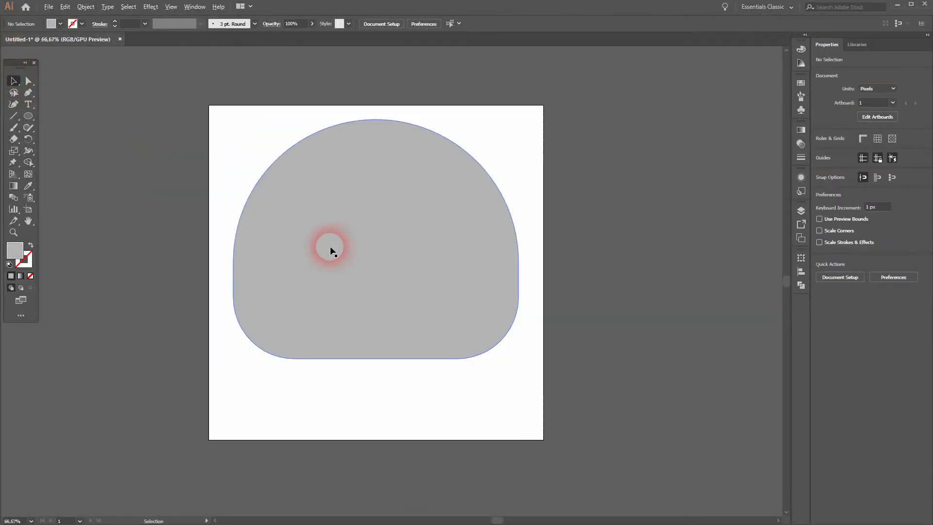
{"action": "scroll", "coordinate": [336, 256], "scroll_direction": "up", "scroll_amount": 1}
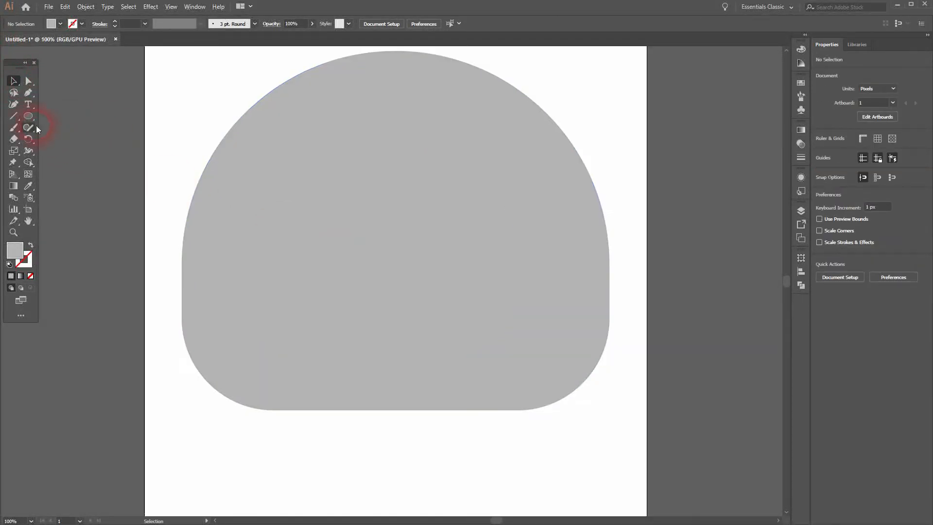
{"action": "left_click", "coordinate": [24, 117]}
{"action": "left_click", "coordinate": [70, 127]}
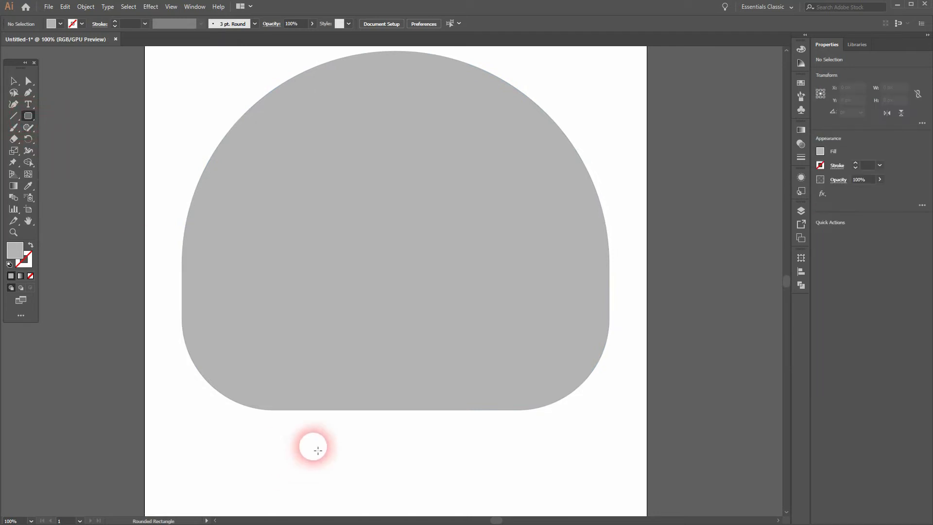
{"action": "left_click_drag", "start_coordinate": [285, 380], "coordinate": [350, 441]}
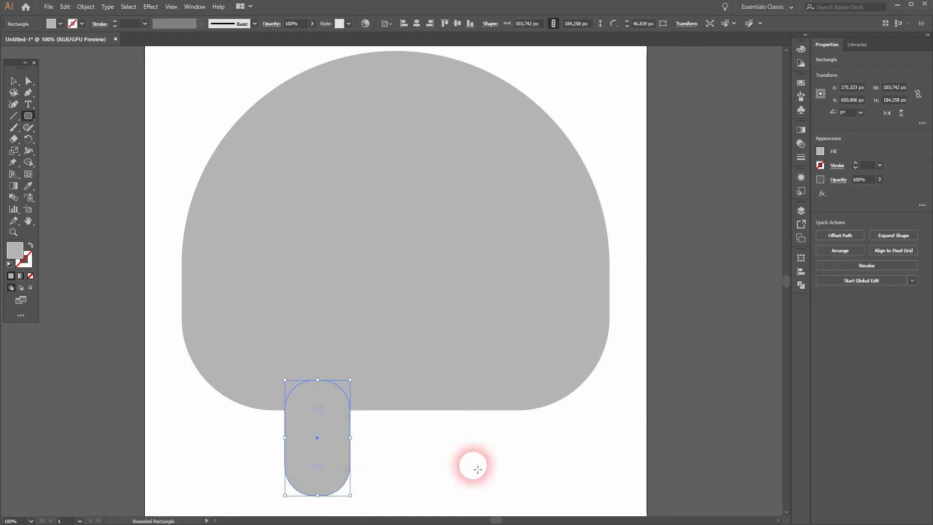
- Duplicate the tooth twice to the right at equal spacing to make a row of three
{"action": "key", "text": "v"}
{"action": "left_click_drag", "start_coordinate": [328, 443], "coordinate": [401, 452]}
{"action": "key", "text": "ctrl+d"}
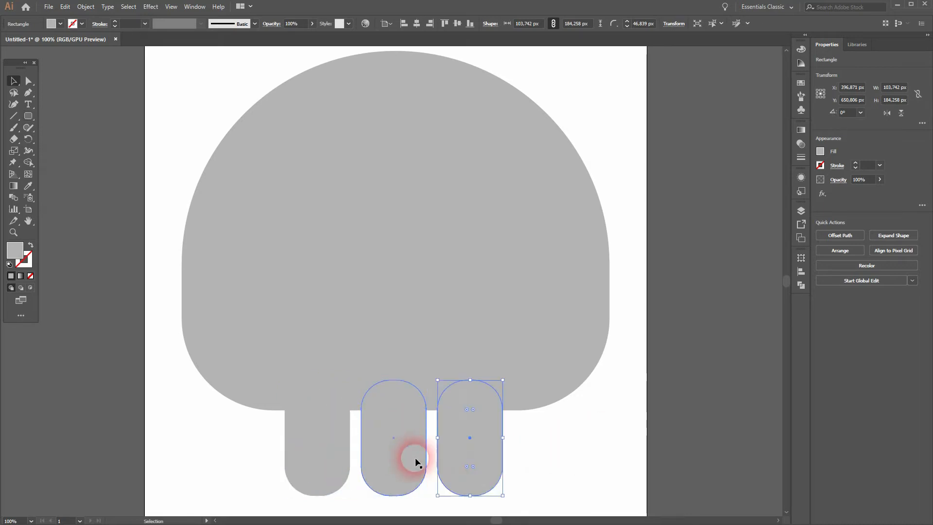
- Group the three teeth and centre the group horizontally on the artboard
{"action": "scroll", "coordinate": [549, 450], "scroll_direction": "down", "scroll_amount": 1}
{"action": "left_click", "coordinate": [435, 453], "text": "shift"}
{"action": "left_click", "coordinate": [398, 449], "text": "shift"}
{"action": "right_click", "coordinate": [398, 449]}
{"action": "left_click", "coordinate": [442, 510]}
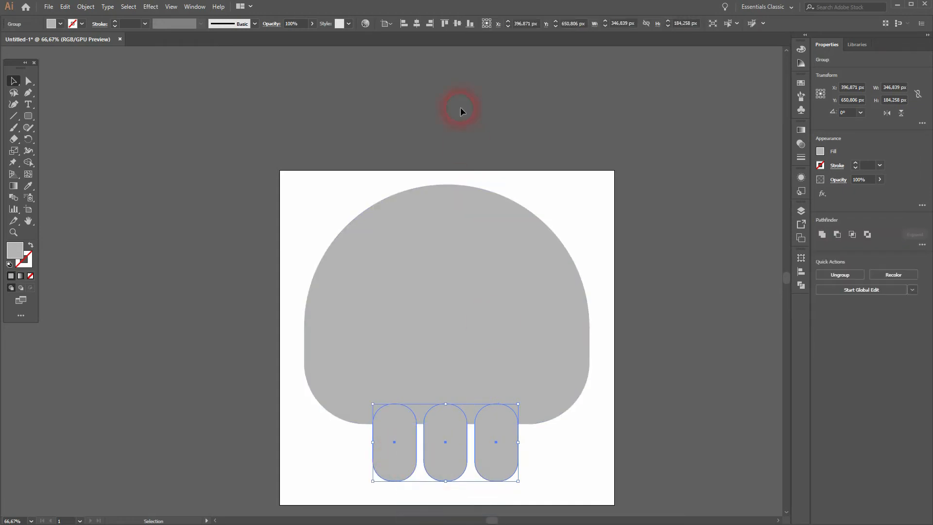
{"action": "left_click", "coordinate": [422, 23]}
{"action": "key", "text": "ctrl+0"}
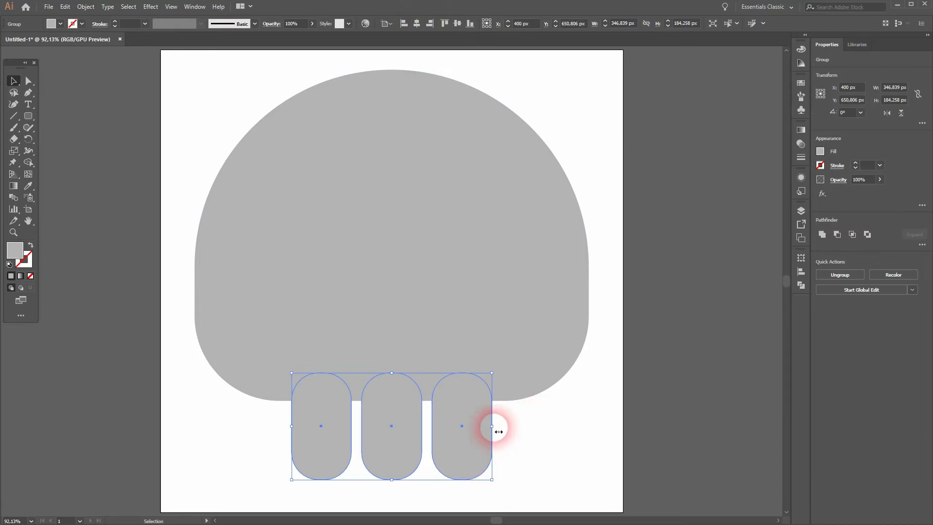
- Widen the teeth group evenly about its centre and stretch its upper edge up into the head
{"action": "left_click_drag", "start_coordinate": [492, 427], "coordinate": [516, 426]}
{"action": "left_click_drag", "start_coordinate": [389, 373], "coordinate": [385, 228]}
{"action": "left_click", "coordinate": [577, 440]}
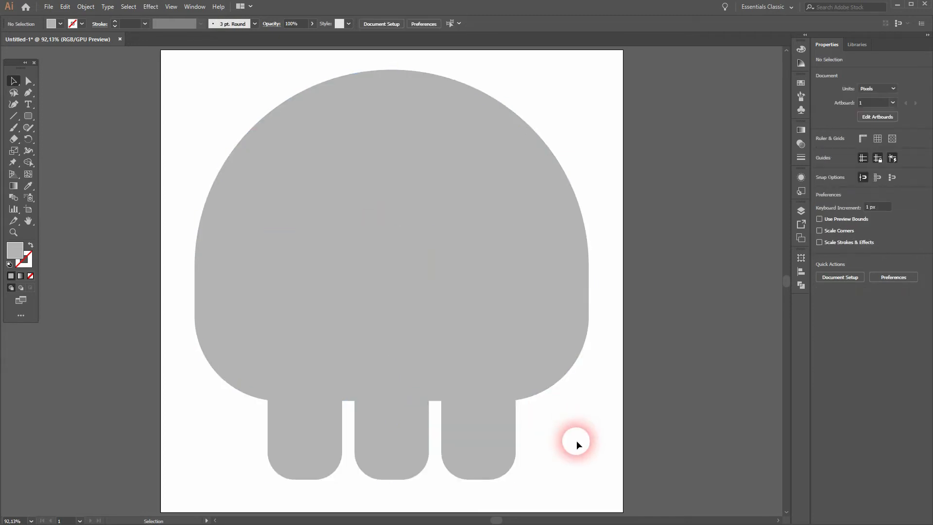
- Ungroup the three teeth so that each one can be edited separately
{"action": "key", "text": "ctrl+minus"}
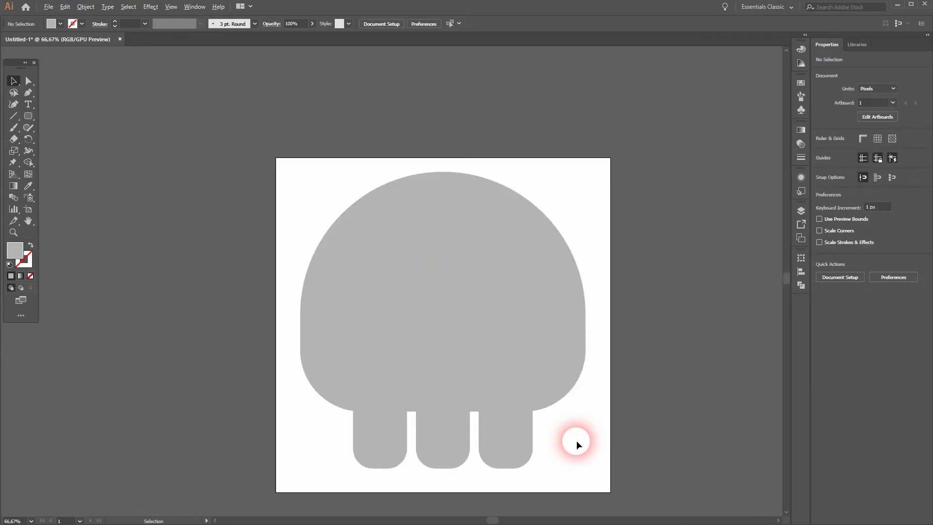
{"action": "left_click", "coordinate": [506, 447]}
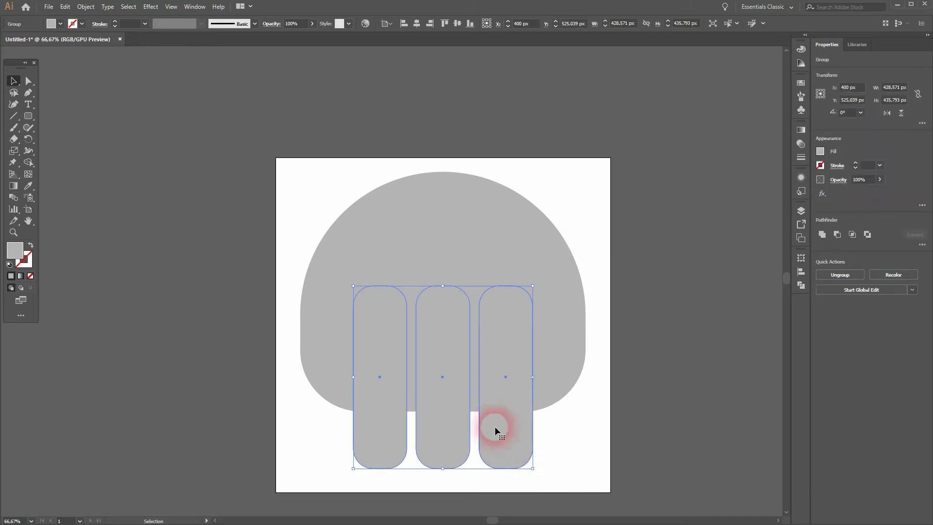
{"action": "right_click", "coordinate": [525, 447]}
{"action": "left_click", "coordinate": [549, 503]}
{"action": "left_click", "coordinate": [573, 459]}
- Round the corners of all three teeth to the maximum so that their lower ends become full semicircles
{"action": "left_click", "coordinate": [516, 459]}
{"action": "left_click", "coordinate": [433, 448], "text": "shift"}
{"action": "left_click", "coordinate": [373, 451], "text": "shift"}
{"action": "left_click", "coordinate": [616, 429]}
{"action": "left_click", "coordinate": [511, 441]}
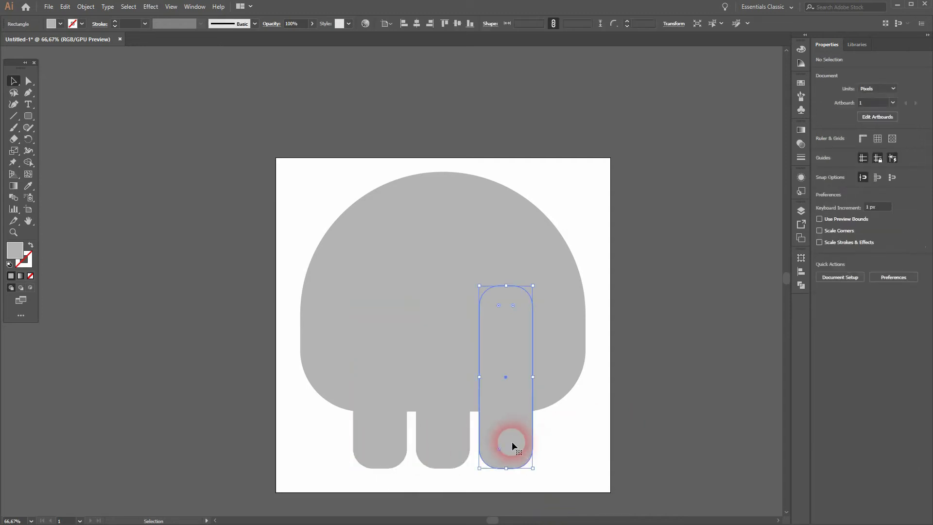
{"action": "left_click", "coordinate": [460, 447]}
{"action": "left_click", "coordinate": [374, 442]}
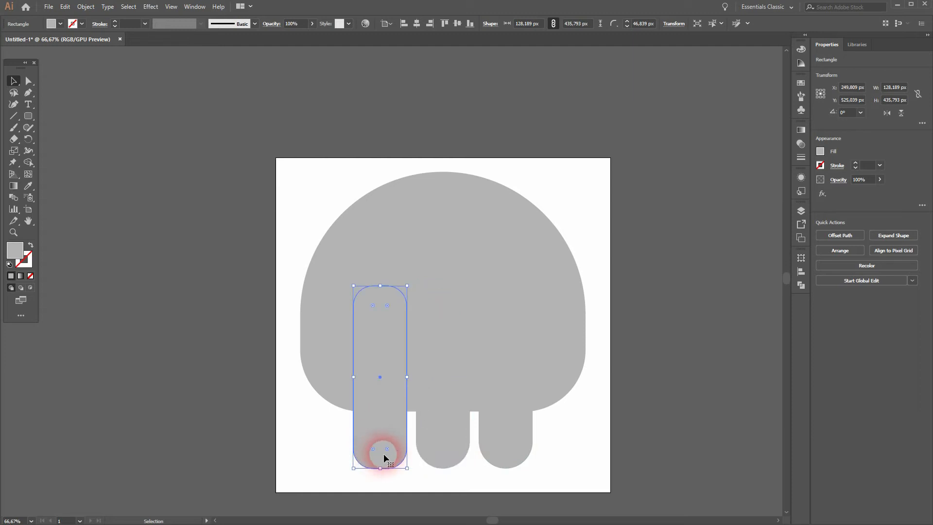
{"action": "left_click", "coordinate": [298, 458]}
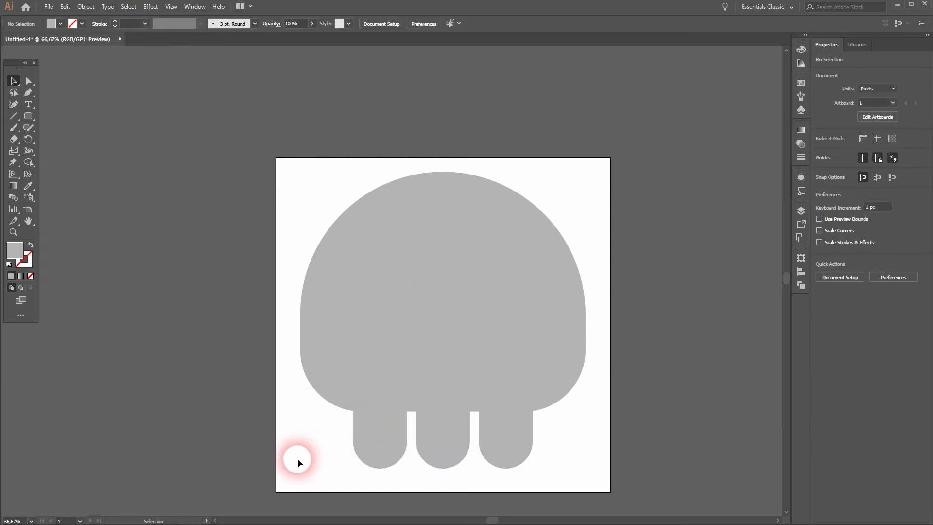
- Select the head and the three teeth and merge them into one shape with the Shape Builder
{"action": "key", "text": "ctrl+0"}
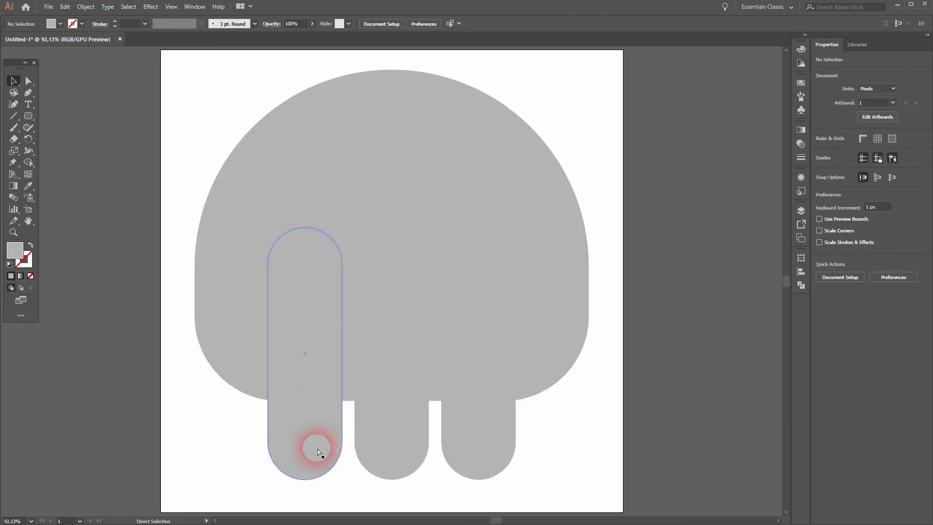
{"action": "left_click_drag", "start_coordinate": [624, 191], "coordinate": [624, 192]}
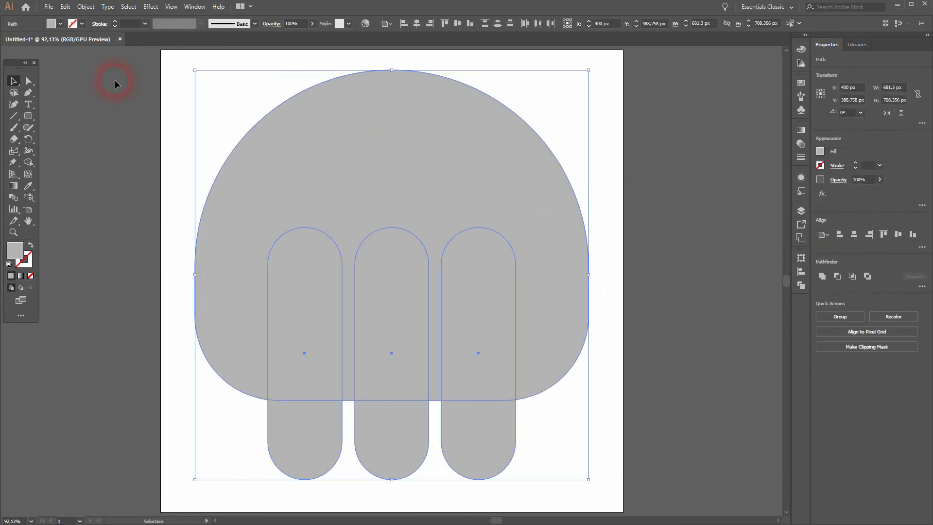
{"action": "right_click", "coordinate": [26, 166]}
{"action": "left_click", "coordinate": [79, 174]}
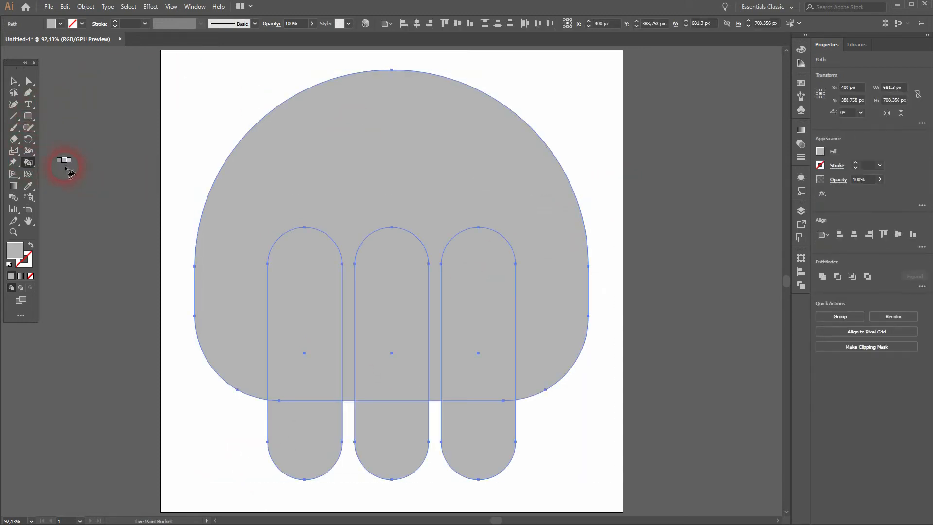
{"action": "right_click", "coordinate": [29, 163]}
{"action": "left_click", "coordinate": [68, 164]}
{"action": "mouse_move", "coordinate": [267, 281]}
{"action": "left_mouse_down"}
{"action": "mouse_move", "coordinate": [549, 300]}
{"action": "mouse_move", "coordinate": [471, 355]}
{"action": "mouse_move", "coordinate": [461, 428]}
{"action": "left_mouse_up"}
{"action": "left_click_drag", "start_coordinate": [418, 386], "coordinate": [396, 421]}
{"action": "left_click_drag", "start_coordinate": [333, 396], "coordinate": [327, 417]}
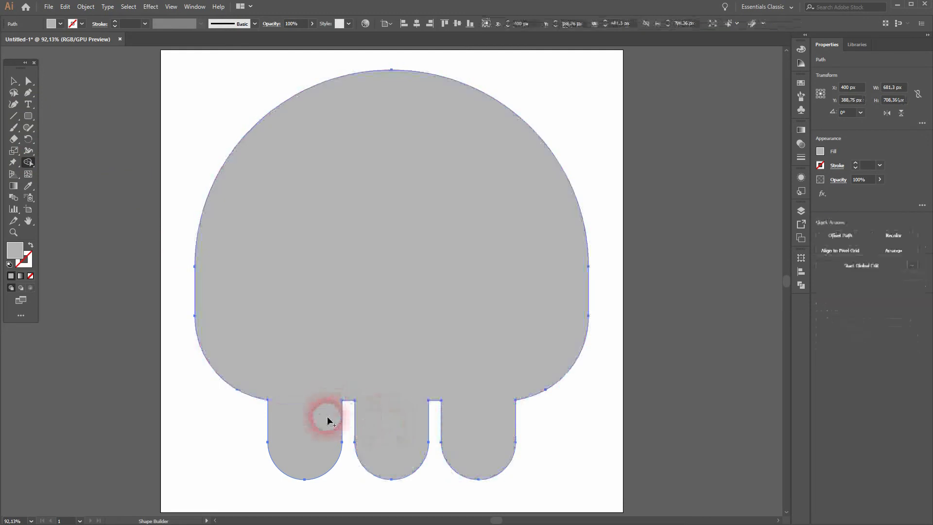
{"action": "left_click", "coordinate": [13, 80]}
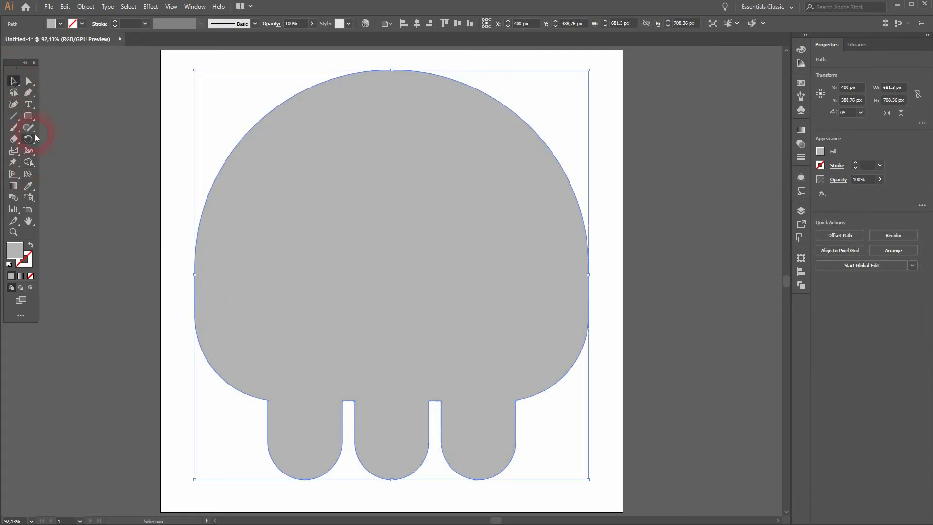
{"action": "left_click", "coordinate": [149, 326]}
- Set the fill to black and draw a circle about 215 px in diameter as the left eye on the head
{"action": "key", "text": "ctrl+minus"}
{"action": "left_click_drag", "start_coordinate": [159, 293], "coordinate": [240, 282]}
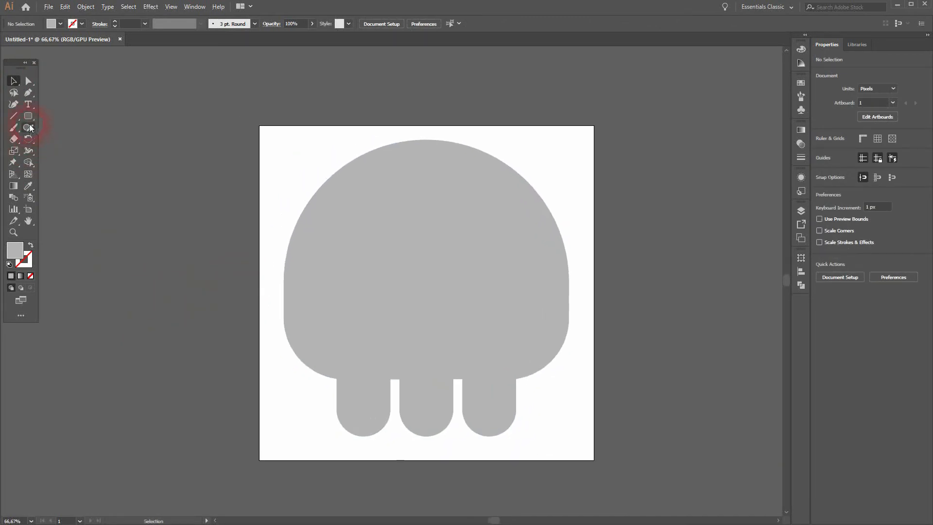
{"action": "left_click_drag", "start_coordinate": [29, 115], "coordinate": [40, 117]}
{"action": "left_click", "coordinate": [85, 140]}
{"action": "left_click", "coordinate": [58, 24]}
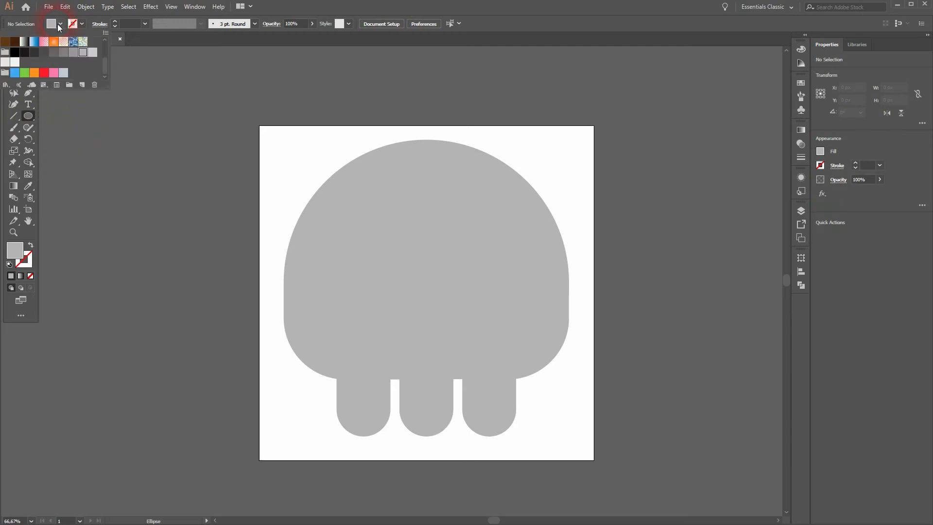
{"action": "scroll", "coordinate": [20, 53], "scroll_direction": "up", "scroll_amount": 3}
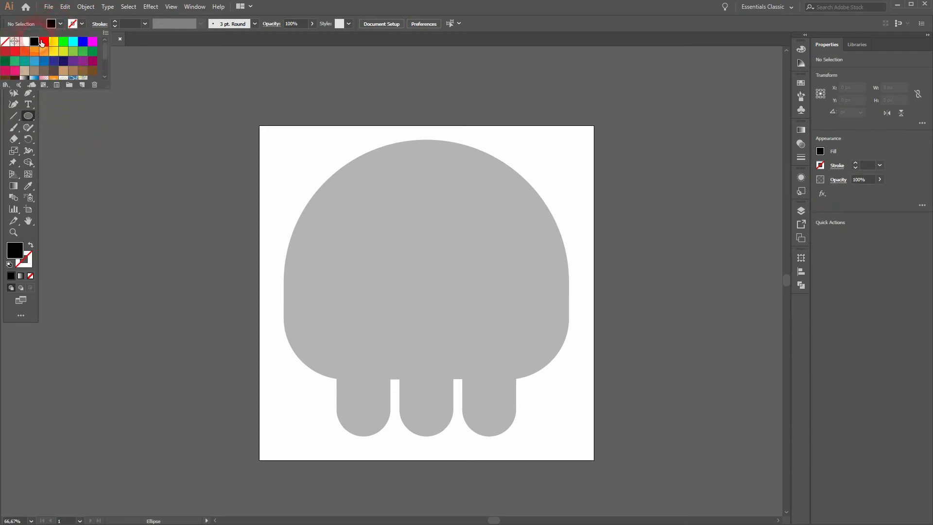
{"action": "left_click", "coordinate": [553, 34]}
{"action": "left_click_drag", "start_coordinate": [360, 245], "coordinate": [397, 293]}
- Duplicate the eye horizontally to the right, group both eyes and centre the group horizontally on the artboard
{"action": "key", "text": "v"}
{"action": "left_click_drag", "start_coordinate": [380, 236], "coordinate": [503, 249]}
{"action": "left_click", "coordinate": [358, 265], "text": "shift"}
{"action": "right_click", "coordinate": [382, 229]}
{"action": "left_click", "coordinate": [445, 295]}
{"action": "left_click", "coordinate": [417, 24]}
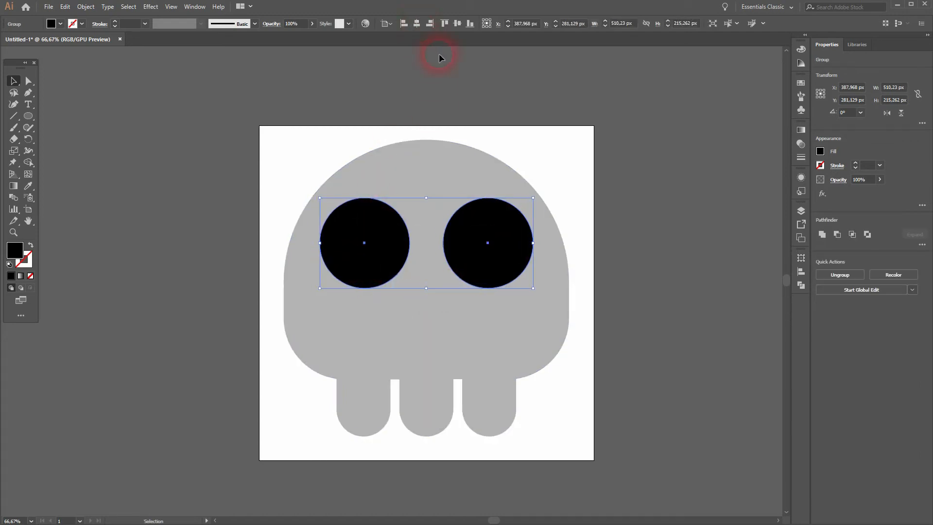
- Nudge the eyes group straight down by 41 px towards the middle of the head
{"action": "key", "text": "Down"}
{"action": "key", "text": "Down"}
{"action": "key", "text": "Down"}
{"action": "key", "text": "Down"}
{"action": "key", "text": "Down"}
{"action": "key", "text": "Down"}
{"action": "key", "text": "Down"}
{"action": "key", "text": "Down"}
{"action": "key", "text": "Down"}
{"action": "key", "text": "Down"}
{"action": "key", "text": "Down"}
{"action": "key", "text": "Down"}
{"action": "key", "text": "Down"}
{"action": "key", "text": "Down"}
{"action": "key", "text": "Down"}
{"action": "key", "text": "Down"}
{"action": "key", "text": "Down"}
{"action": "key", "text": "Down"}
{"action": "key", "text": "Down"}
{"action": "key", "text": "Down"}
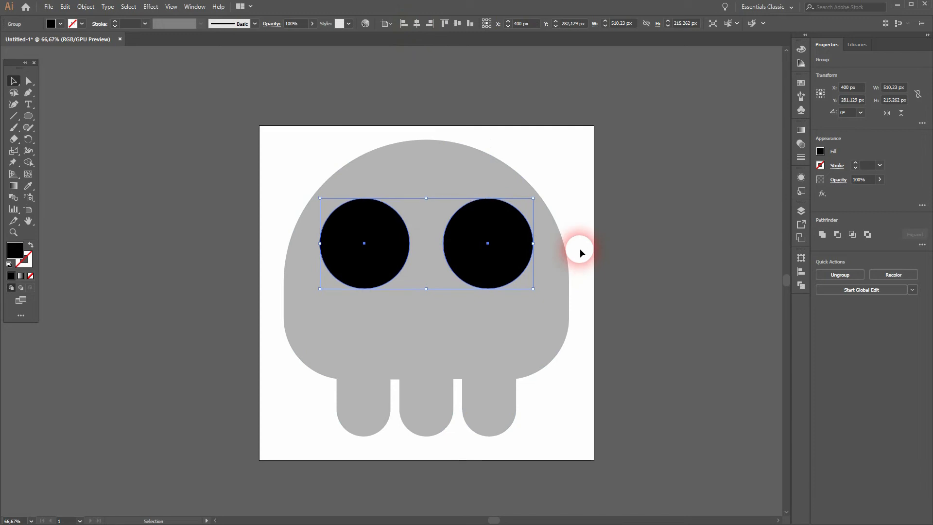
{"action": "key", "text": "Down"}
{"action": "key", "text": "Down"}
{"action": "key", "text": "Down"}
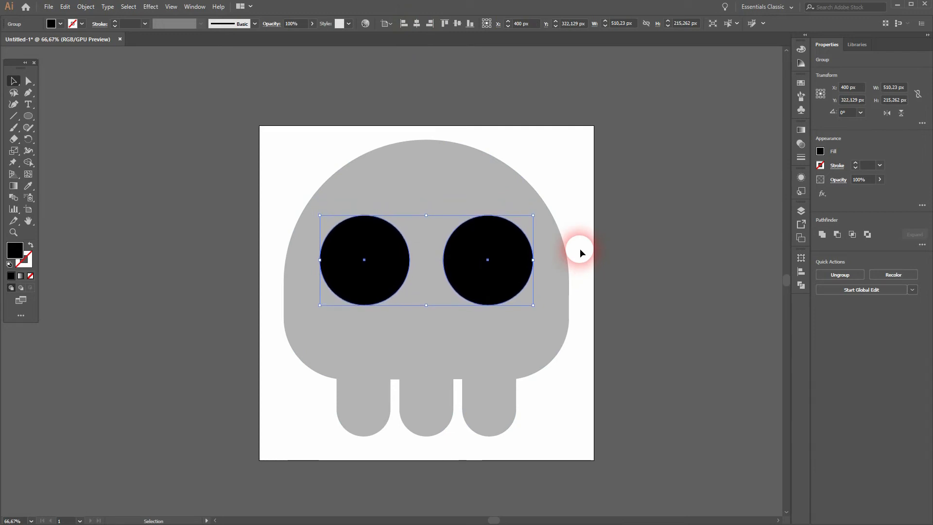
{"action": "left_click", "coordinate": [581, 251]}
- Ungroup the eyes and move the right eye about 26 px closer to the left eye
{"action": "left_click", "coordinate": [500, 269]}
{"action": "right_click", "coordinate": [500, 269]}
{"action": "left_click", "coordinate": [501, 343]}
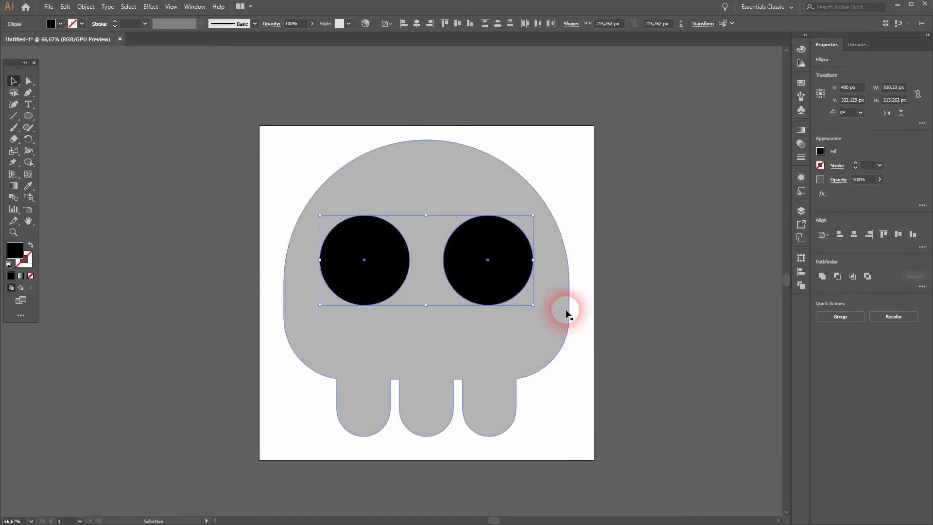
{"action": "left_click", "coordinate": [597, 265]}
{"action": "left_click_drag", "start_coordinate": [497, 283], "coordinate": [487, 283]}
- Group the two eyes again and centre the group horizontally on the artboard
{"action": "left_click", "coordinate": [392, 271], "text": "shift"}
{"action": "right_click", "coordinate": [392, 271]}
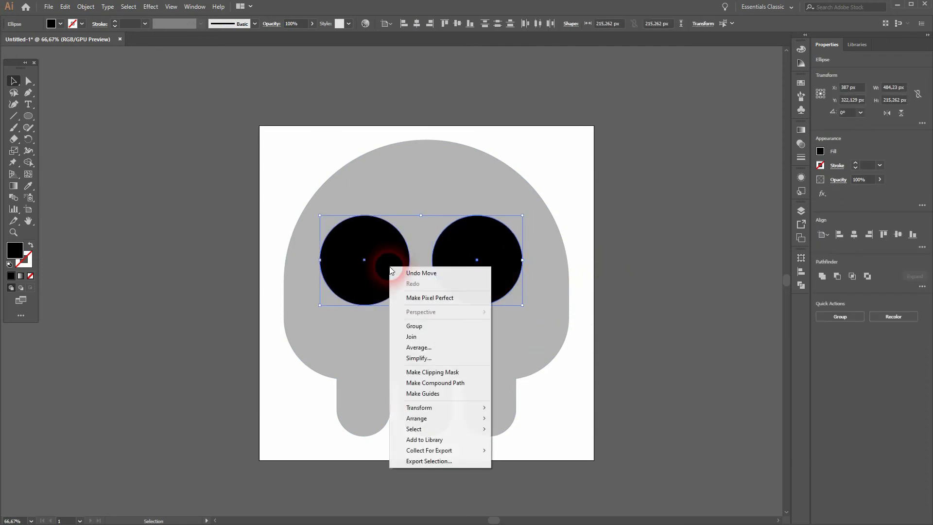
{"action": "left_click", "coordinate": [423, 325]}
{"action": "left_click", "coordinate": [416, 23]}
{"action": "left_click", "coordinate": [554, 185]}
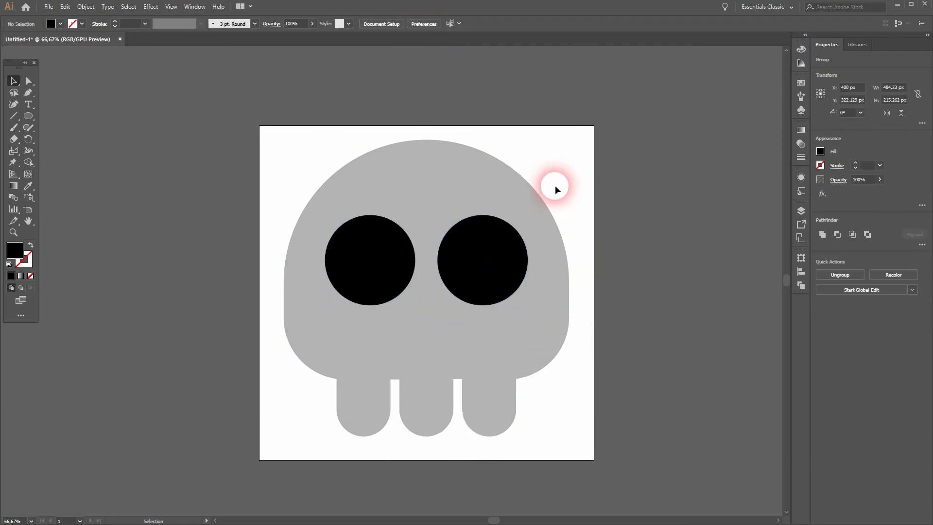
- Draw a small black circle about 67 px in diameter as the left nostril, between the eyes and the teeth
{"action": "left_click", "coordinate": [29, 116]}
{"action": "left_click_drag", "start_coordinate": [398, 341], "coordinate": [412, 354]}
{"action": "key", "text": "v"}
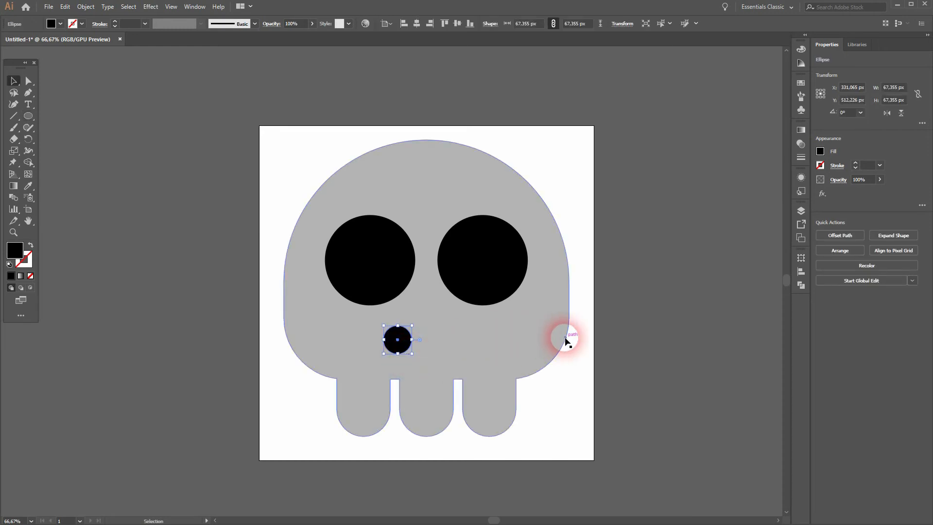
{"action": "left_click", "coordinate": [579, 369]}
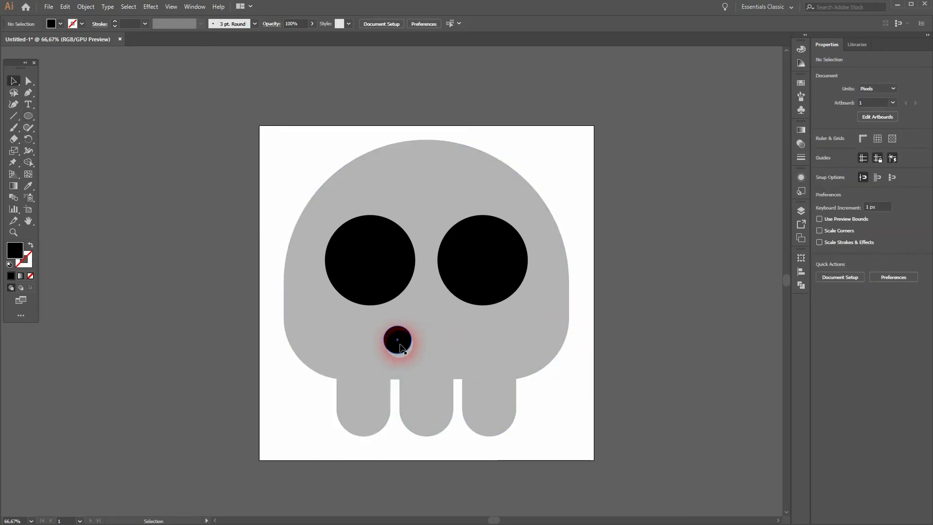
- Duplicate the nostril horizontally to the right and position the copy so that the two circles slightly overlap
{"action": "left_click_drag", "start_coordinate": [401, 347], "coordinate": [397, 328]}
{"action": "key", "text": "ctrl+plus"}
{"action": "scroll", "coordinate": [422, 344], "scroll_direction": "up", "scroll_amount": 3}
{"action": "left_click", "coordinate": [414, 338], "text": "shift"}
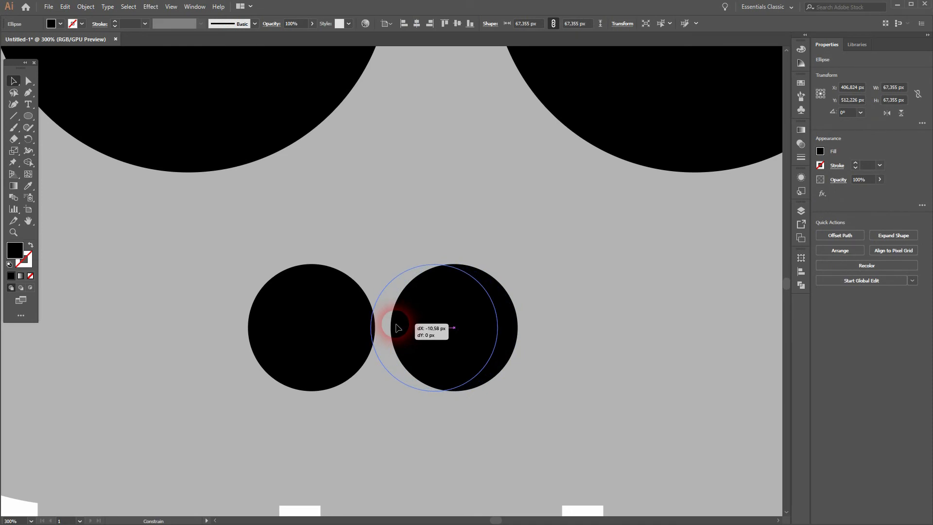
{"action": "left_click_drag", "start_coordinate": [397, 328], "coordinate": [397, 328]}
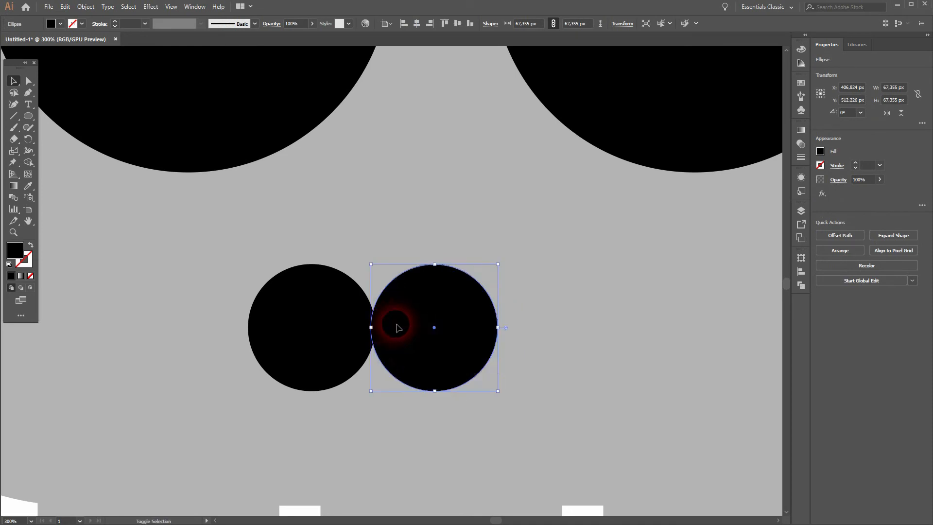
- Group the two nostrils and centre the group horizontally on the artboard
{"action": "left_click", "coordinate": [313, 333], "text": "shift"}
{"action": "right_click", "coordinate": [312, 344]}
{"action": "left_click", "coordinate": [335, 400]}
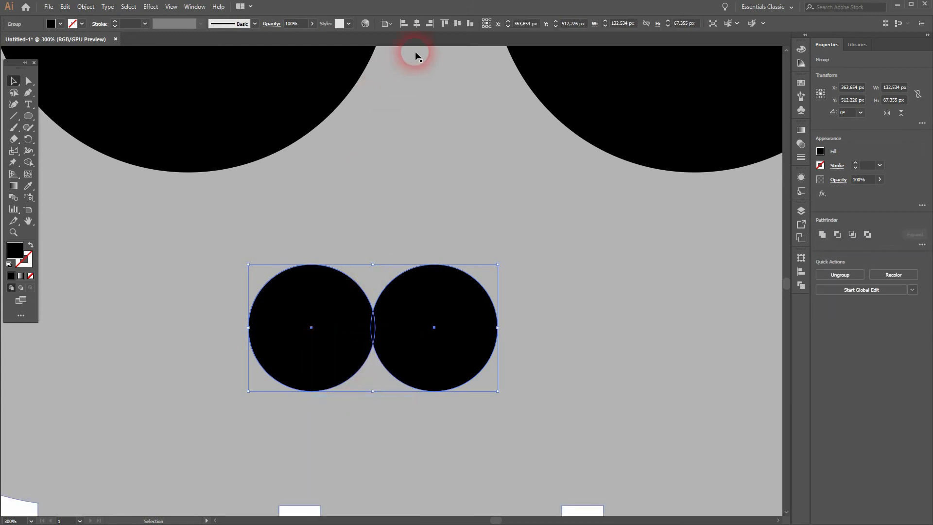
{"action": "left_click", "coordinate": [416, 23]}
{"action": "scroll", "coordinate": [566, 310], "scroll_direction": "down", "scroll_amount": 1}
{"action": "scroll", "coordinate": [566, 311], "scroll_direction": "down", "scroll_amount": 1}
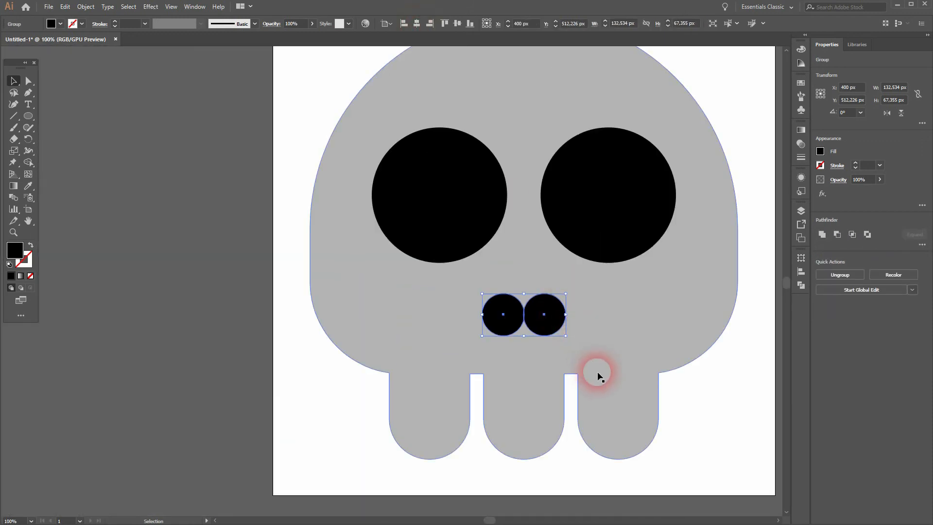
{"action": "left_click", "coordinate": [707, 398]}
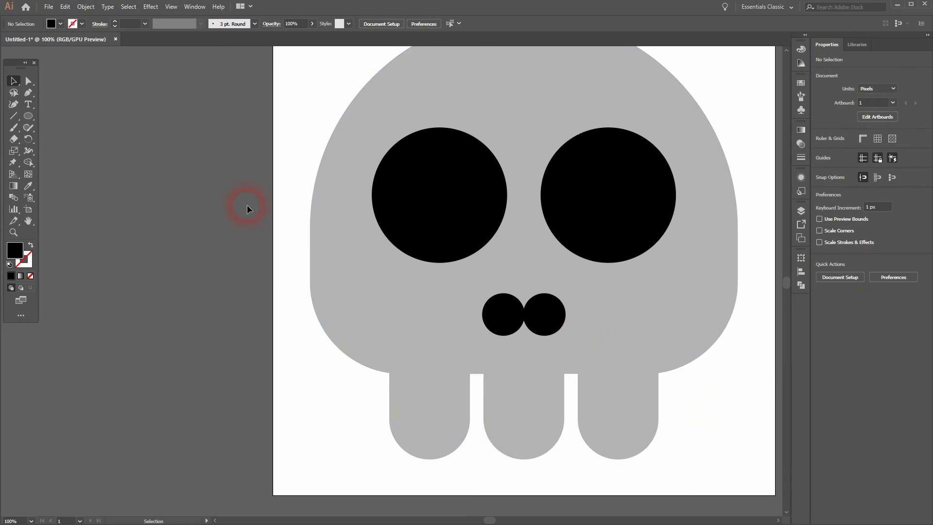
- Draw a flat black ellipse about 74 by 31 px across the upper edges of the nostrils and centre it horizontally on the artboard
{"action": "left_click", "coordinate": [30, 118]}
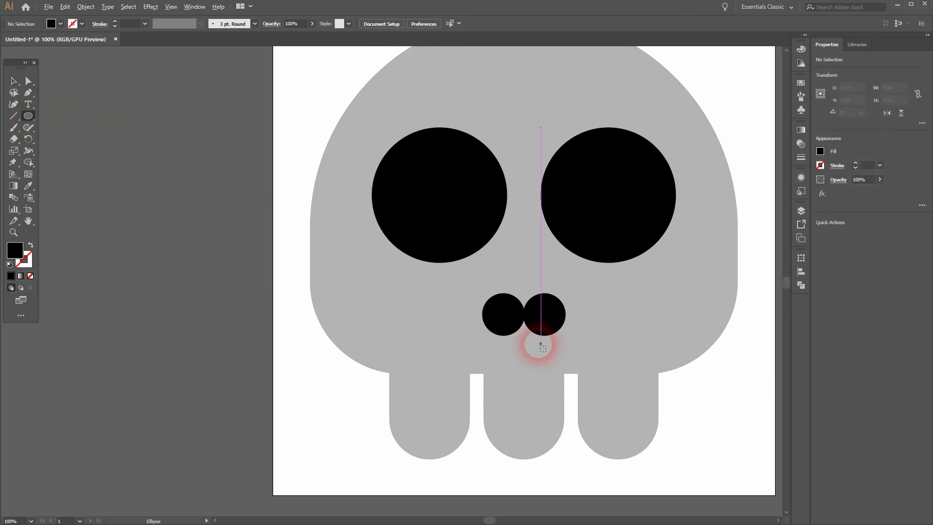
{"action": "scroll", "coordinate": [534, 323], "scroll_direction": "up", "scroll_amount": 2}
{"action": "scroll", "coordinate": [537, 327], "scroll_direction": "down", "scroll_amount": 1}
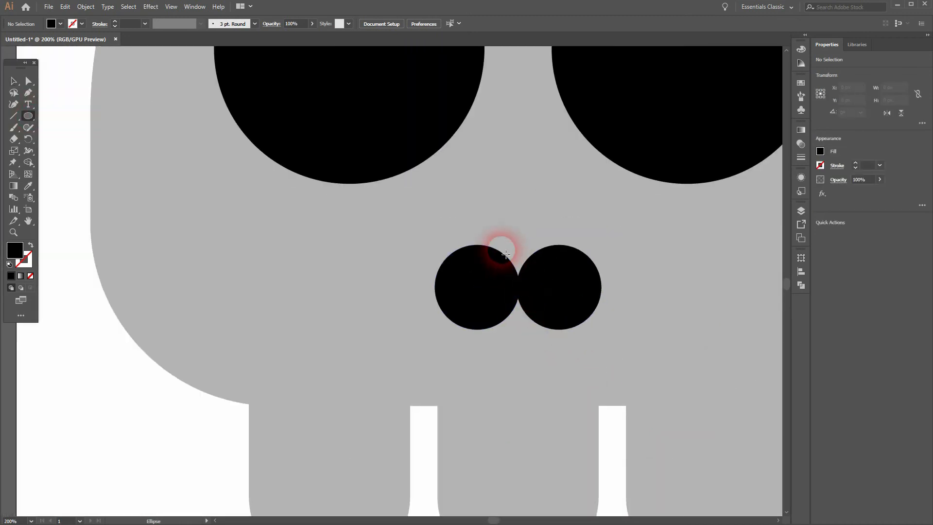
{"action": "left_click_drag", "start_coordinate": [483, 226], "coordinate": [574, 265]}
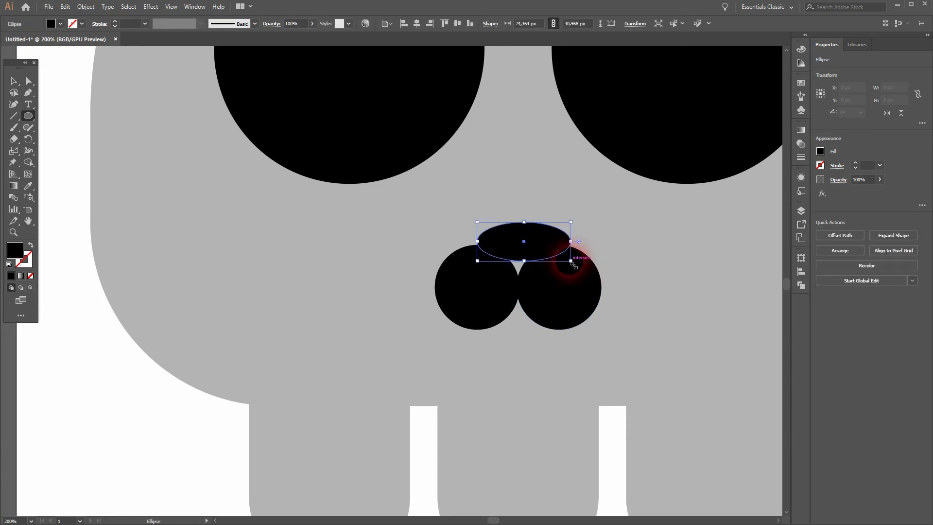
{"action": "left_click", "coordinate": [423, 23]}
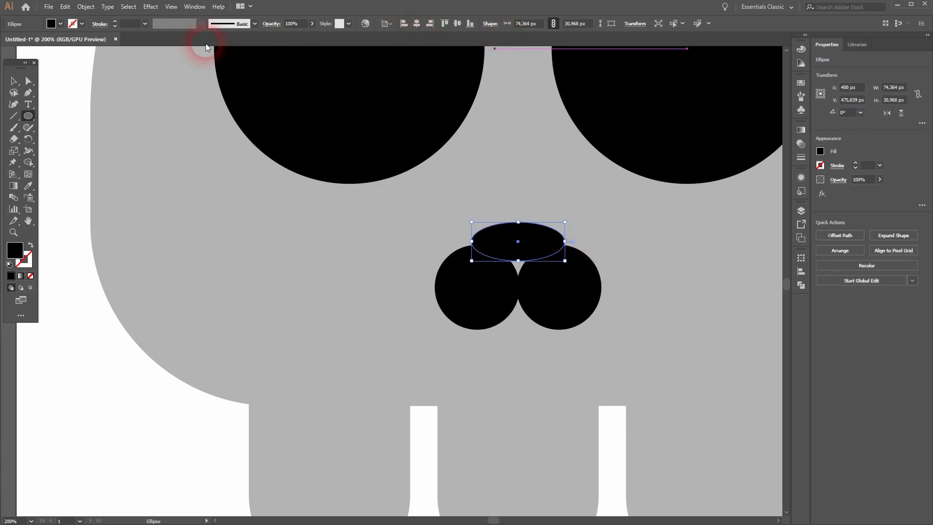
{"action": "left_click", "coordinate": [14, 82]}
{"action": "left_click", "coordinate": [60, 413]}
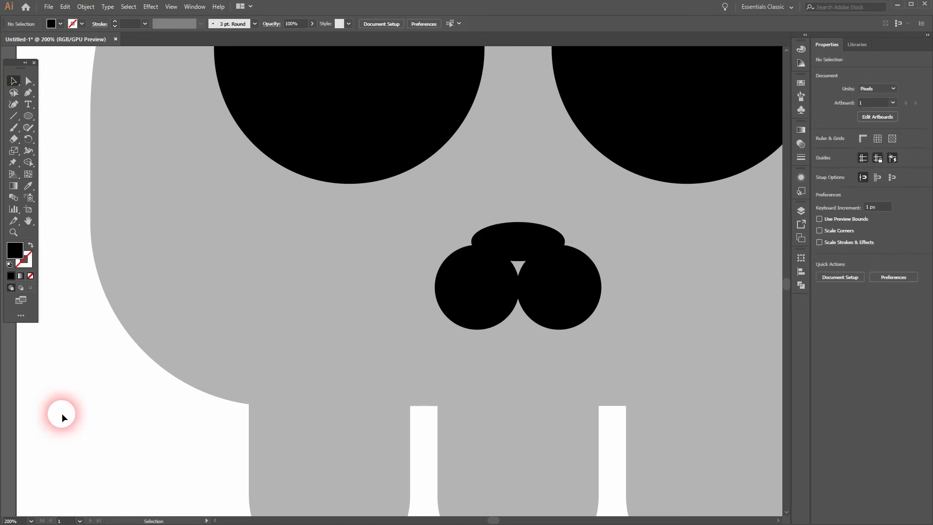
- Stretch the nose ellipse's lower edge down to a height of about 46 px, covering the gap between the nostrils
{"action": "left_click", "coordinate": [519, 259]}
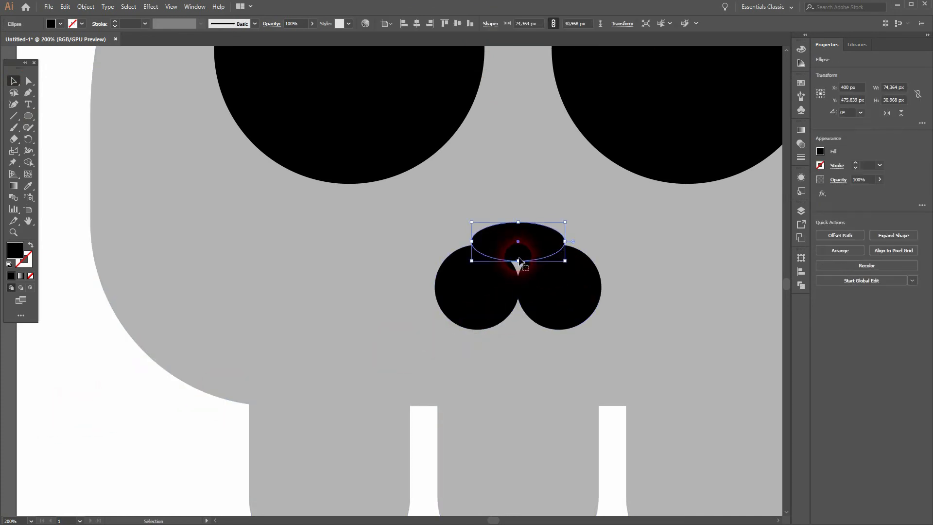
{"action": "left_click_drag", "start_coordinate": [518, 261], "coordinate": [519, 281]}
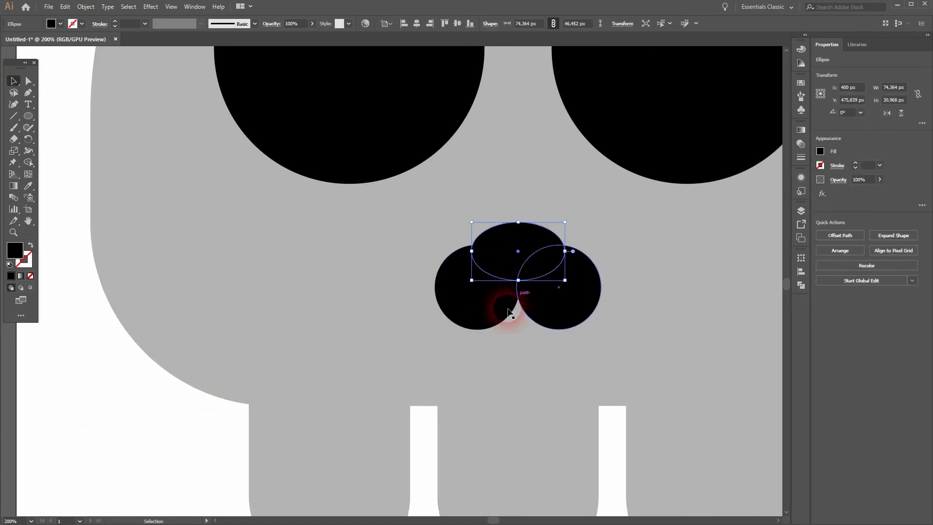
{"action": "left_click", "coordinate": [128, 453]}
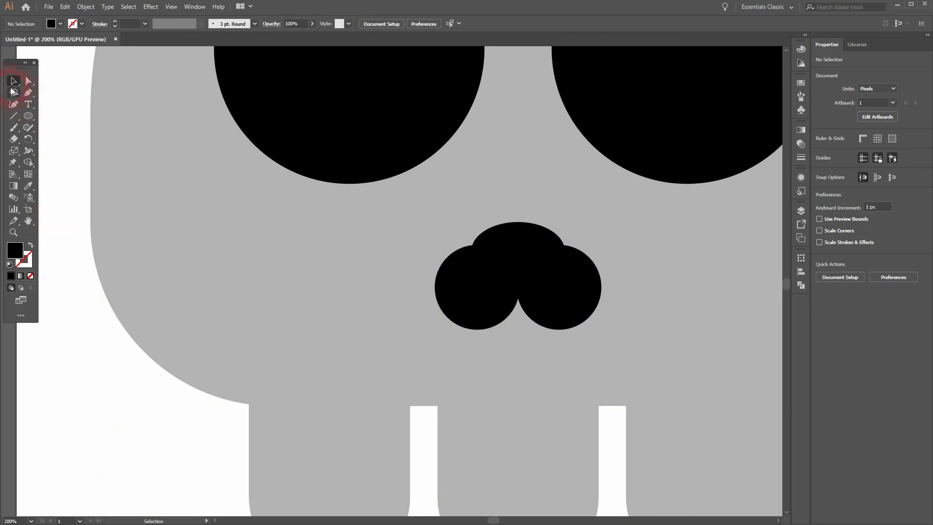
- Select the whole skull and merge the ellipse and both nostrils into one nose shape with the Shape Builder
{"action": "key", "text": "ctrl+0"}
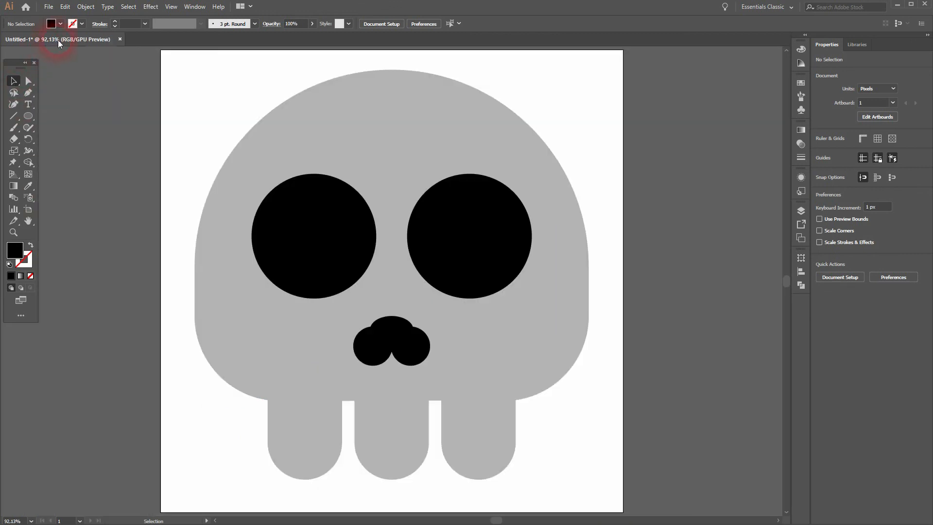
{"action": "left_click_drag", "start_coordinate": [229, 463], "coordinate": [552, 239]}
{"action": "left_click", "coordinate": [29, 162]}
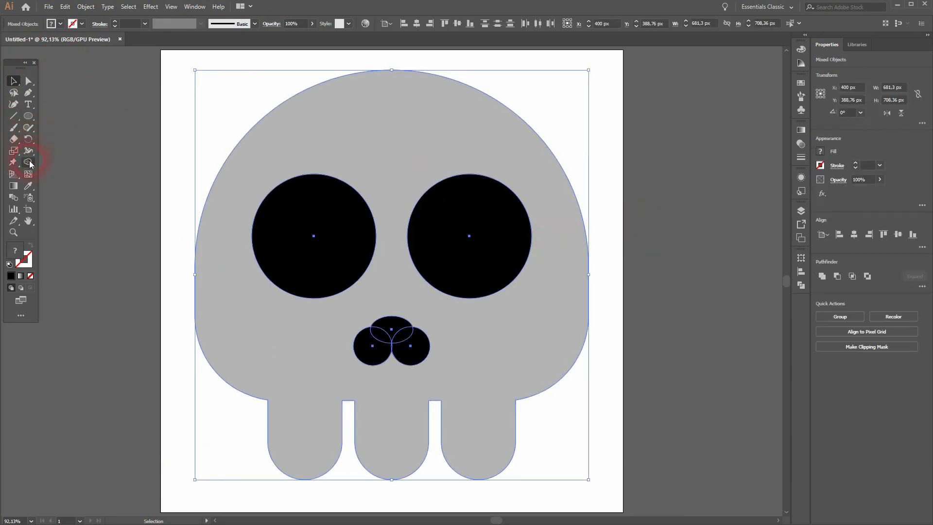
{"action": "mouse_move", "coordinate": [419, 346]}
{"action": "left_mouse_down"}
{"action": "mouse_move", "coordinate": [396, 328]}
{"action": "mouse_move", "coordinate": [367, 351]}
{"action": "left_mouse_up"}
{"action": "scroll", "coordinate": [395, 340], "scroll_direction": "up", "scroll_amount": 7}
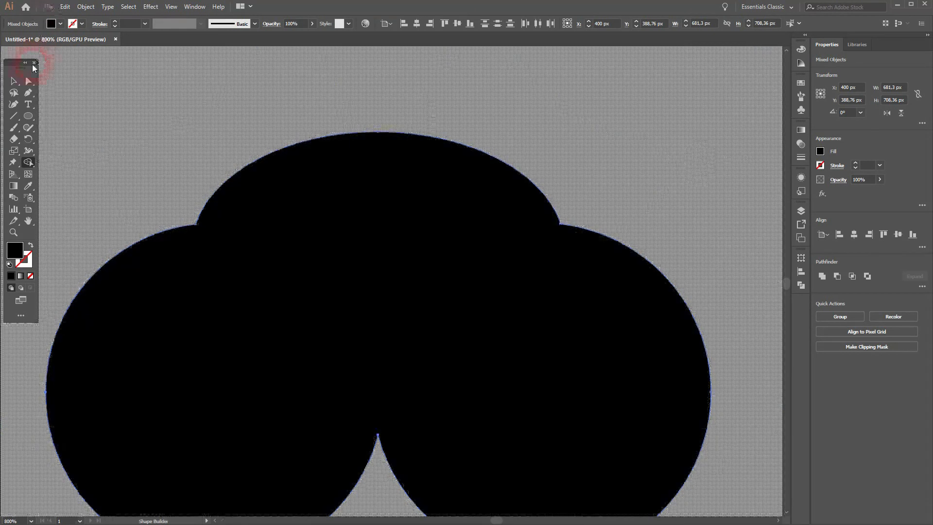
{"action": "left_click", "coordinate": [13, 82]}
- Scale the entire skull down proportionally about its centre, leaving a wide margin on the artboard
{"action": "key", "text": "ctrl+0"}
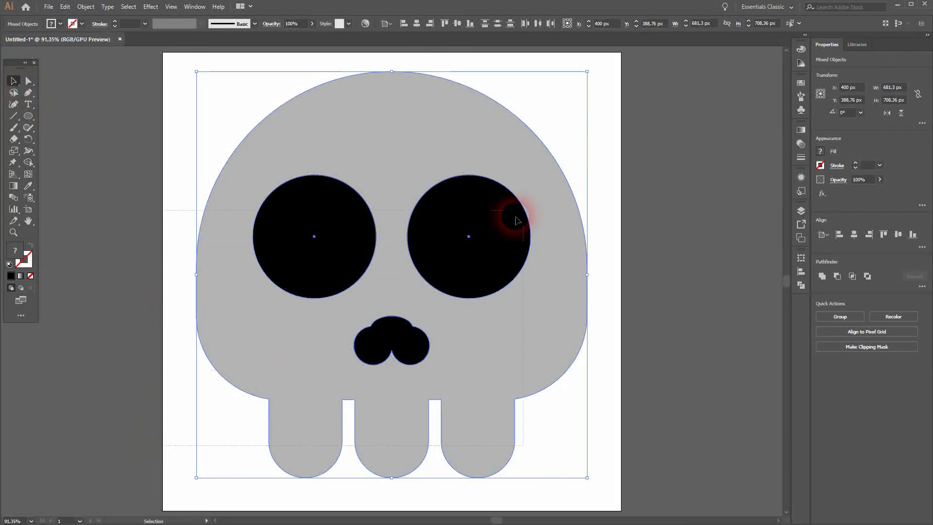
{"action": "left_click_drag", "start_coordinate": [587, 274], "coordinate": [515, 274]}
{"action": "left_click", "coordinate": [565, 306]}
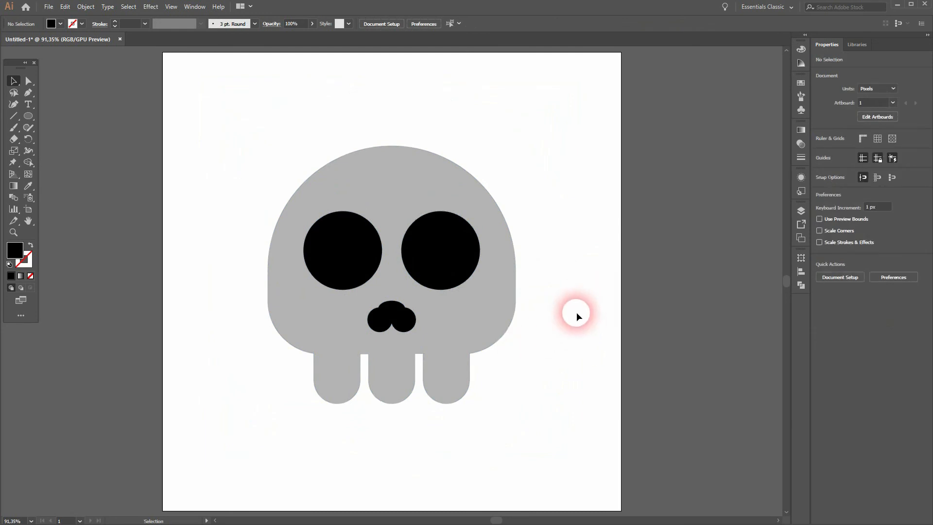